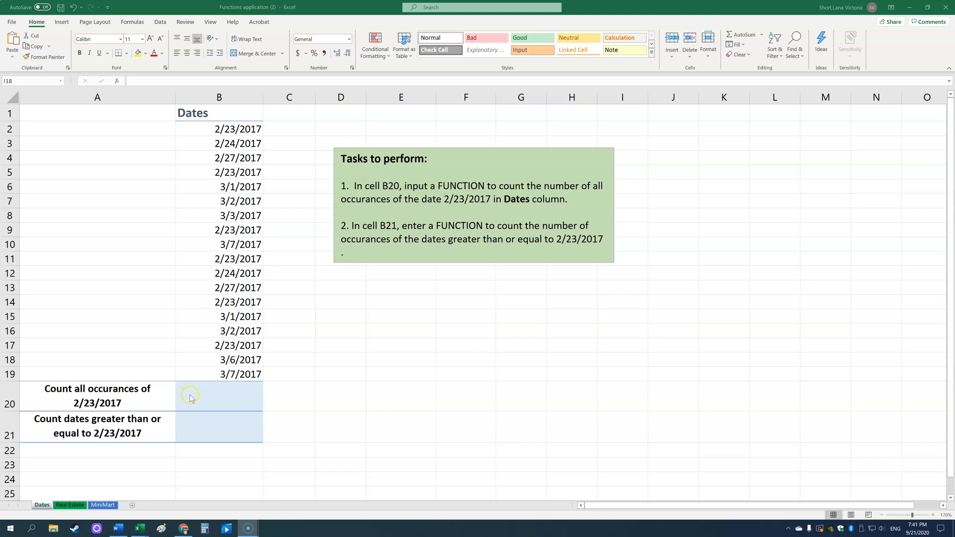
# Enter a COUNTIF formula in B20 counting cells in B2:B19 equal to "2/23/2017"
pyautogui.click(191, 398)
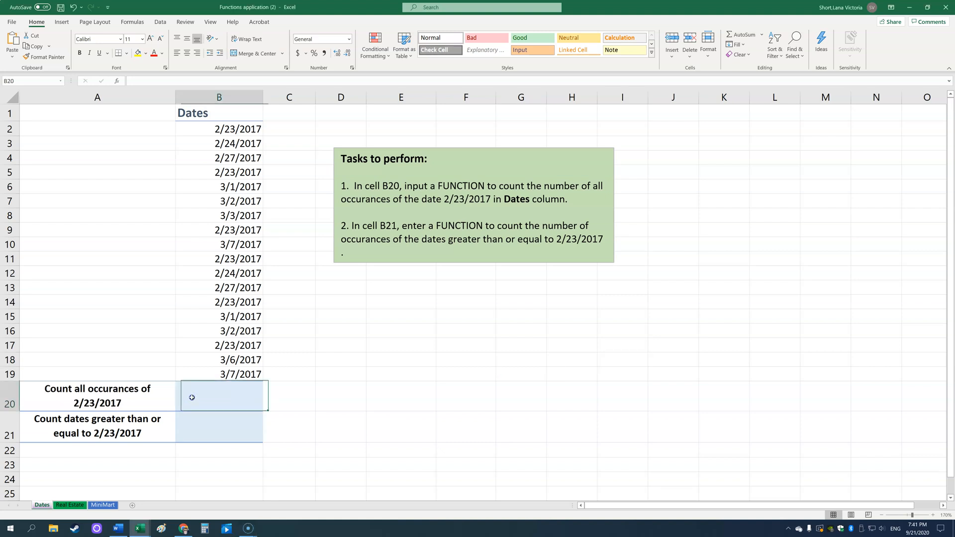
pyautogui.write('=')
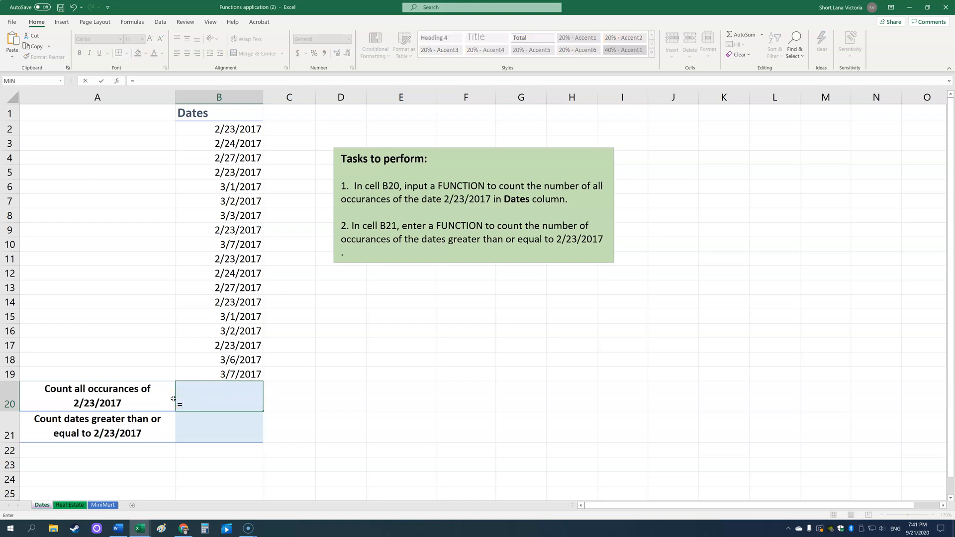
pyautogui.write('countif')
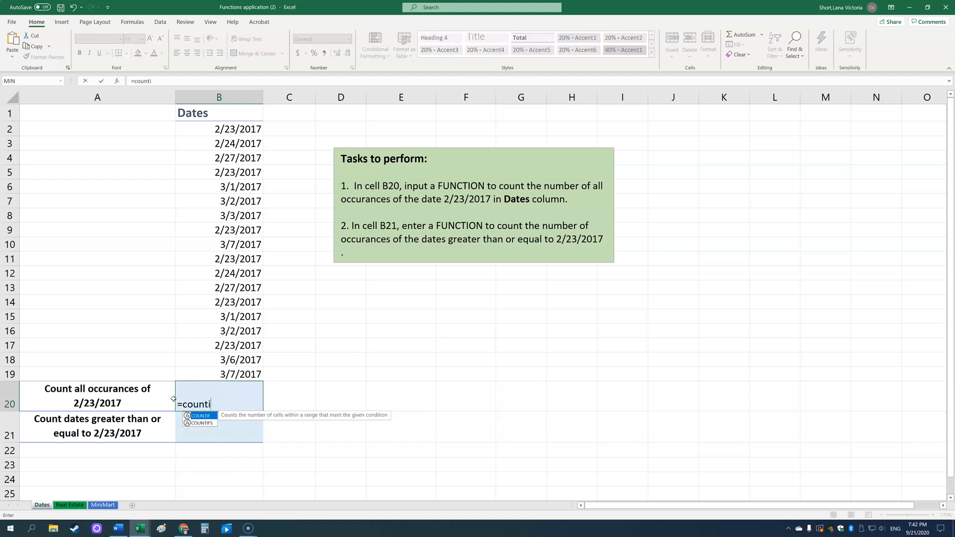
pyautogui.click(209, 417)
pyautogui.write('(')
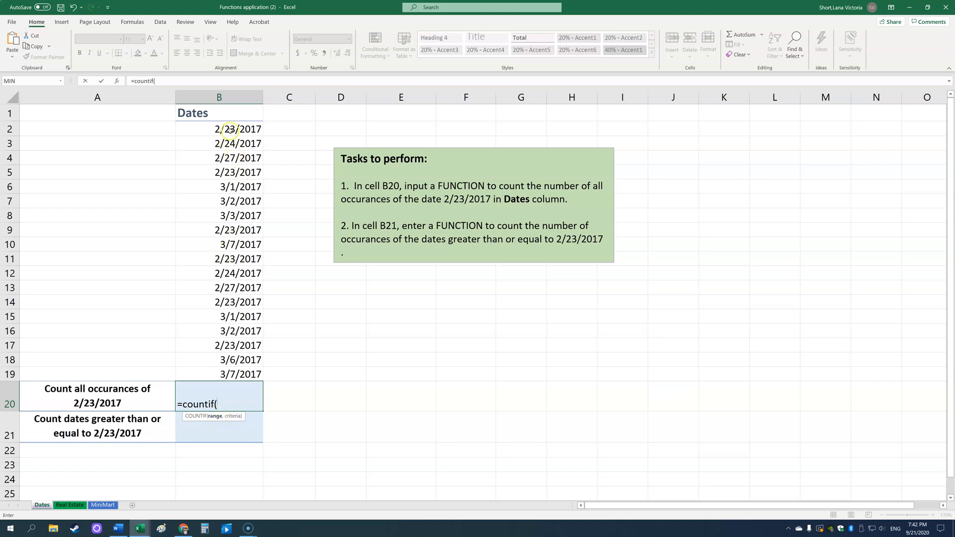
pyautogui.moveTo(231, 129); pyautogui.dragTo(215, 368)
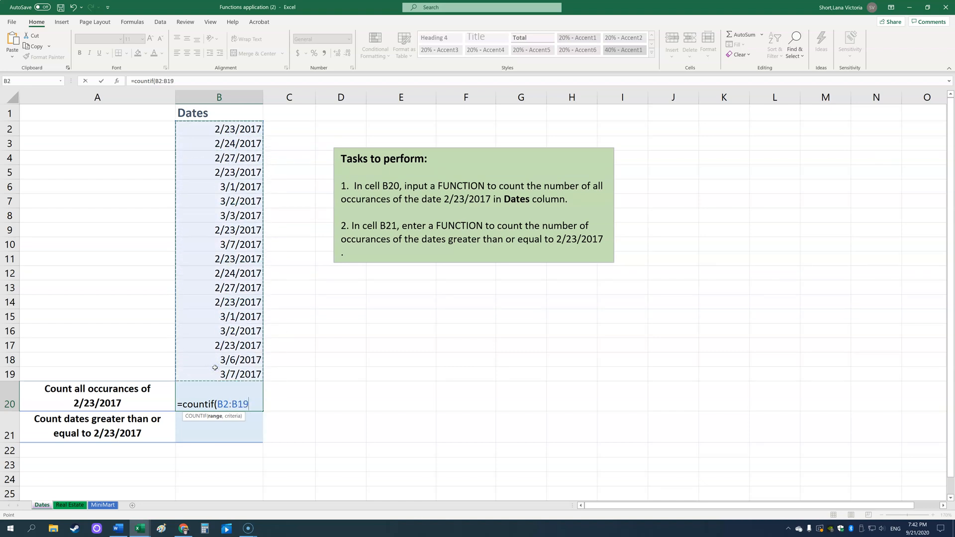
pyautogui.write(',')
pyautogui.write('"2')
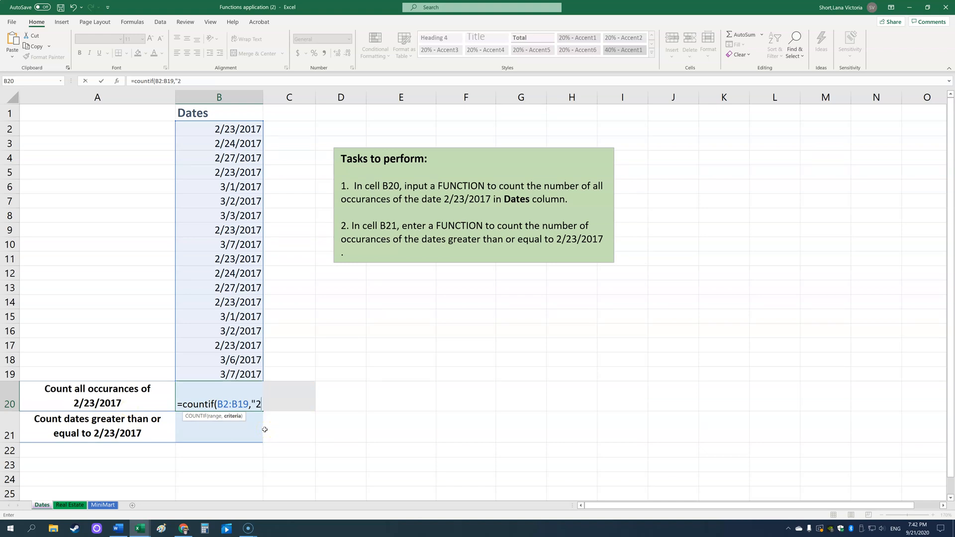
pyautogui.write('/23/2017"')
pyautogui.press('Return')
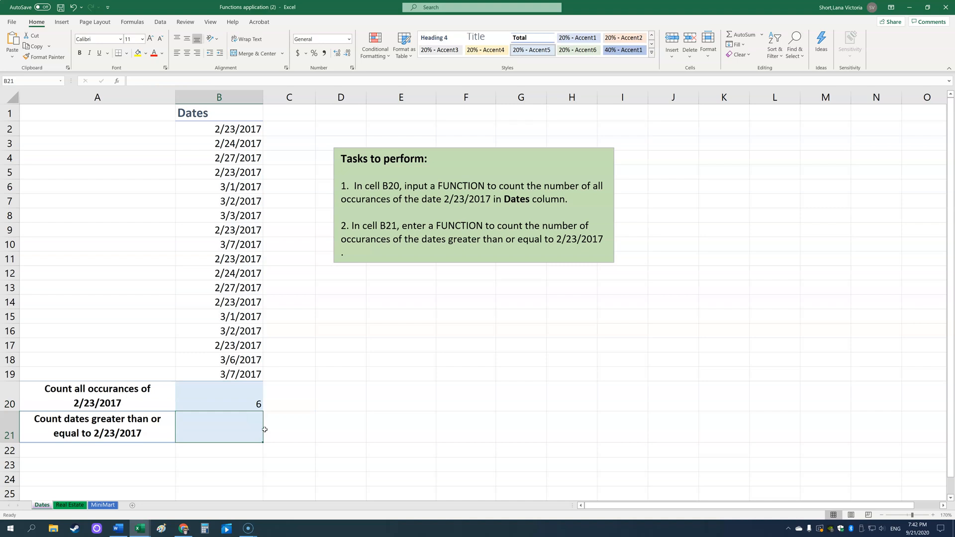
pyautogui.click(241, 389)
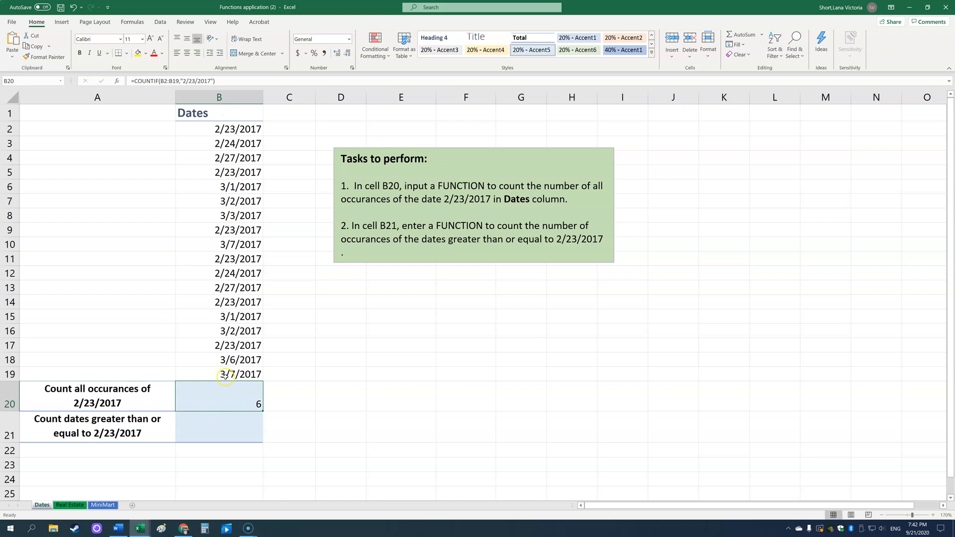
# Enter a COUNTIF formula in B21 counting dates in B2:B19 matching ">=2/23/2017"
pyautogui.click(224, 434)
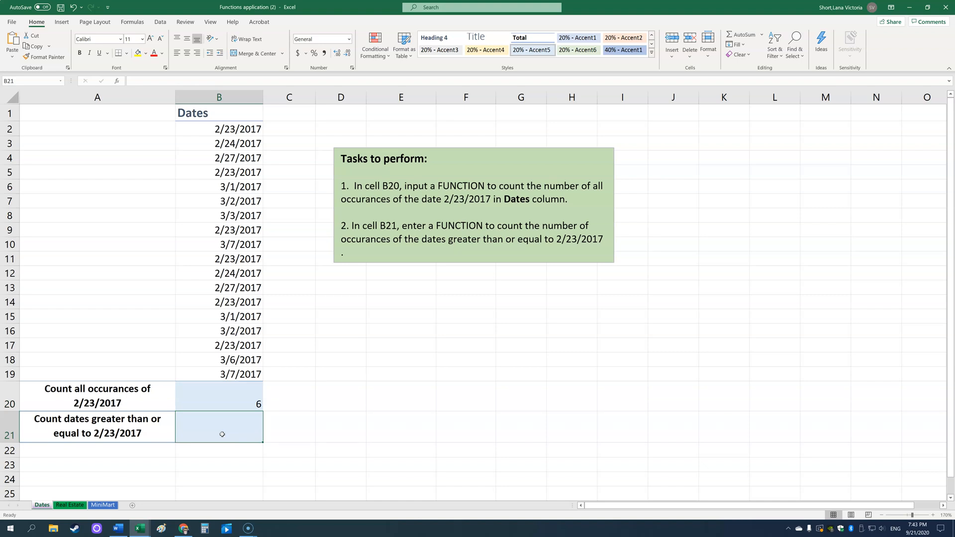
pyautogui.click(216, 437)
pyautogui.write('=')
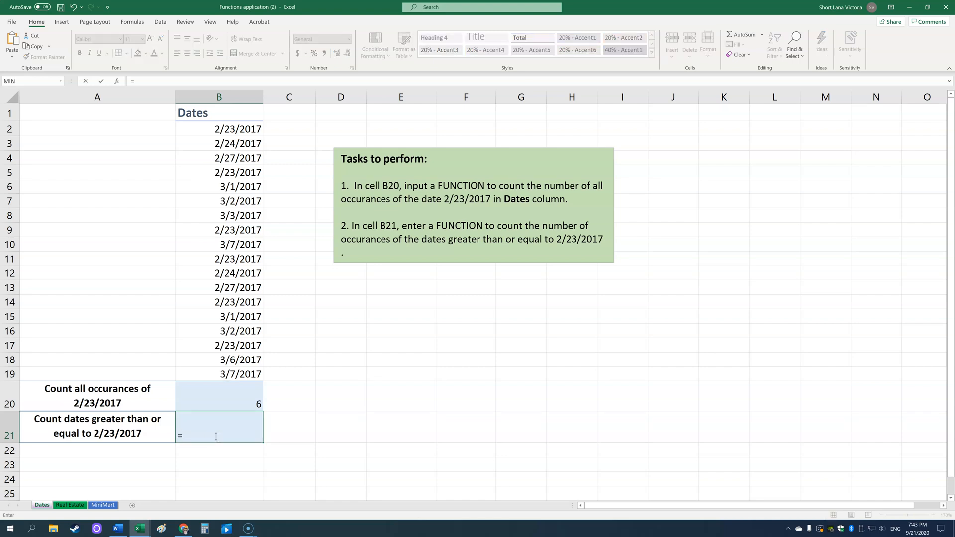
pyautogui.write('counti')
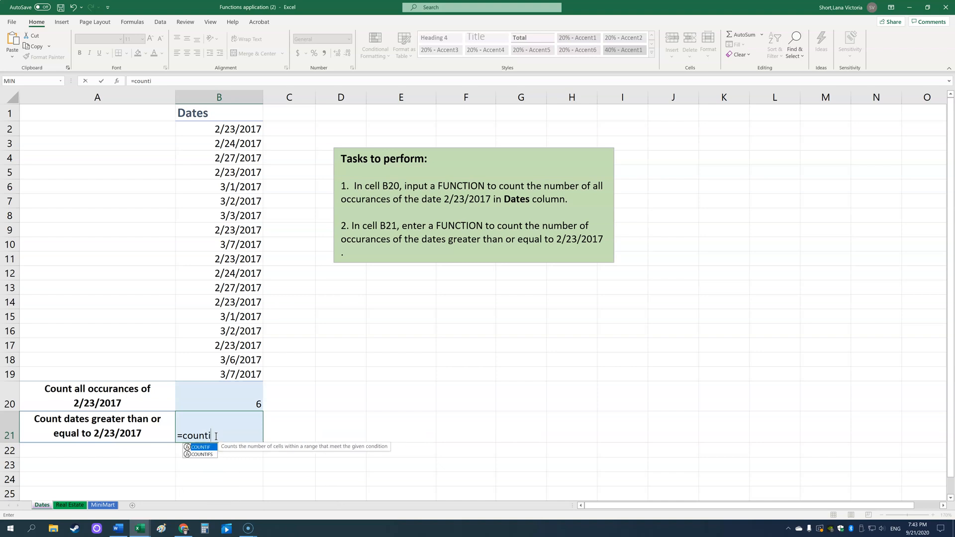
pyautogui.write('f(')
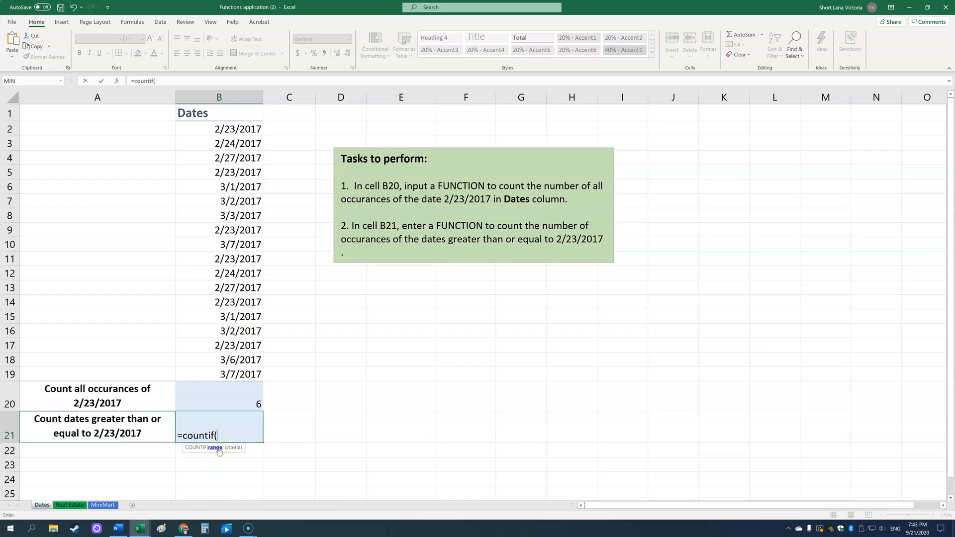
pyautogui.moveTo(225, 130); pyautogui.dragTo(197, 370)
pyautogui.write(',')
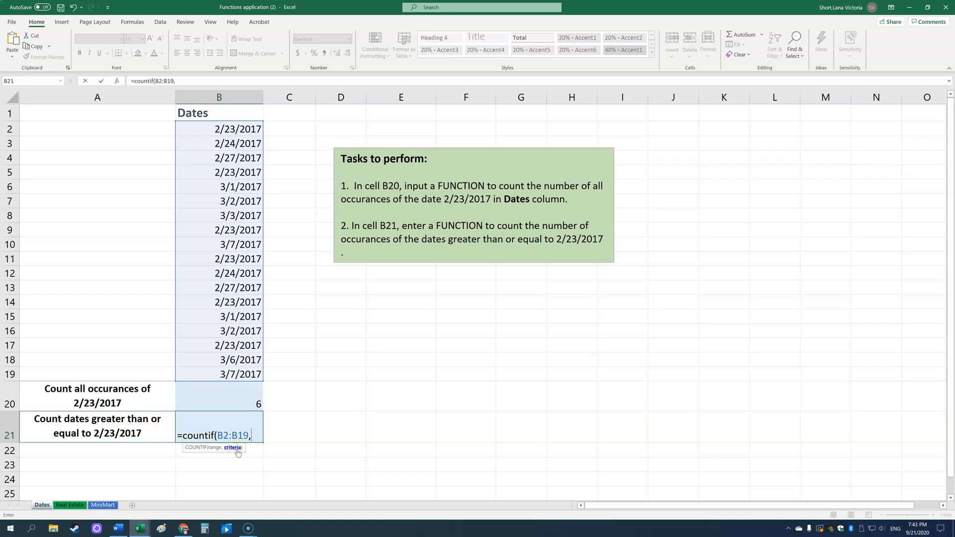
pyautogui.write('"')
pyautogui.write('>')
pyautogui.write('=')
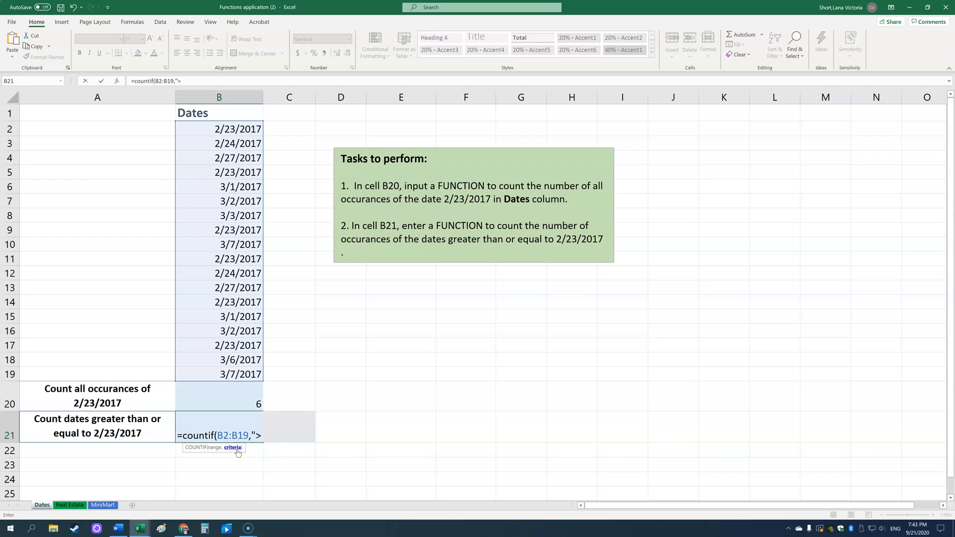
pyautogui.write('2/23/2017"')
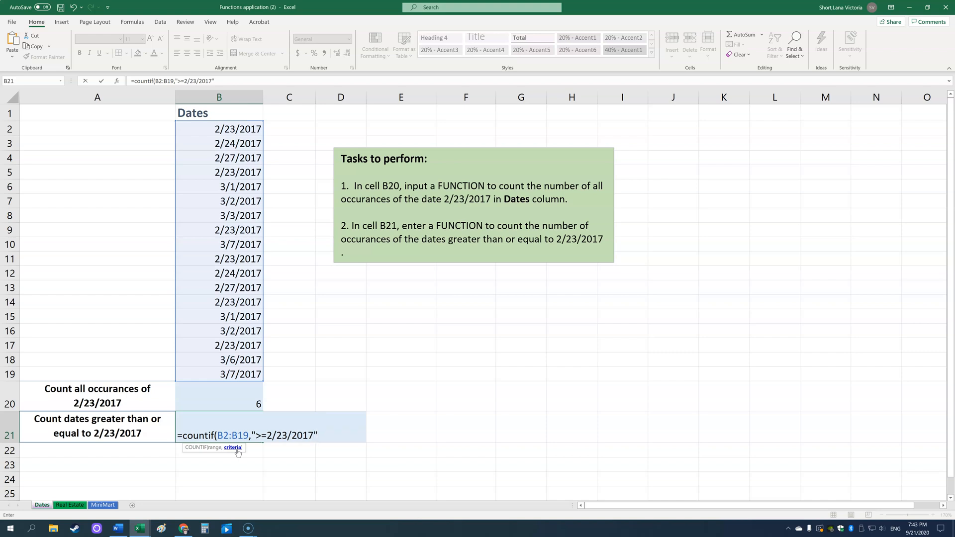
pyautogui.press('Return')
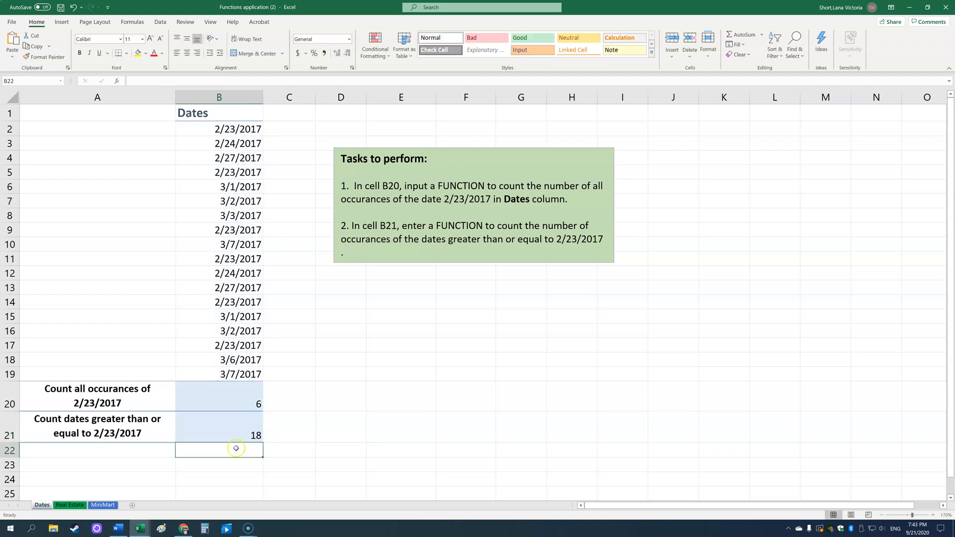
pyautogui.click(241, 438)
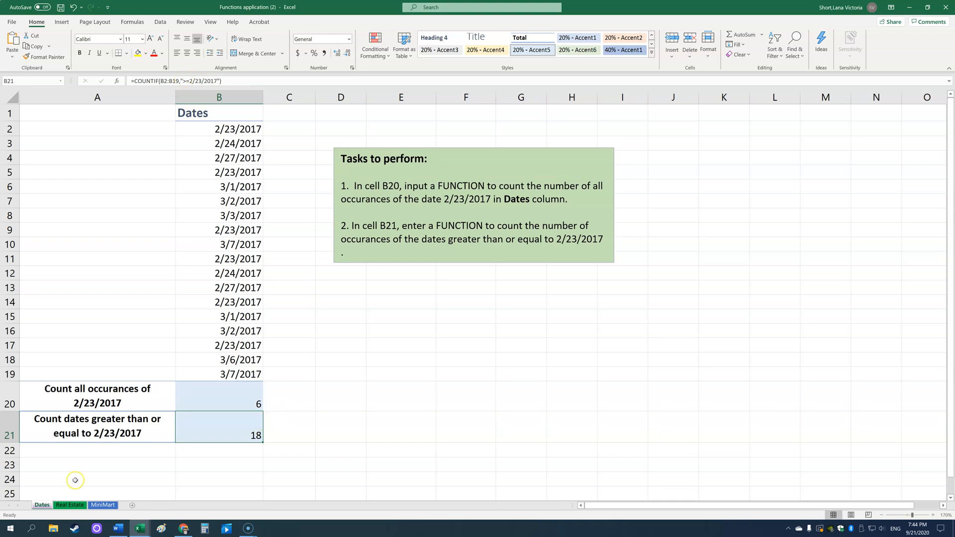
# Open the Real Estate worksheet and enlarge the view of its table
pyautogui.click(71, 506)
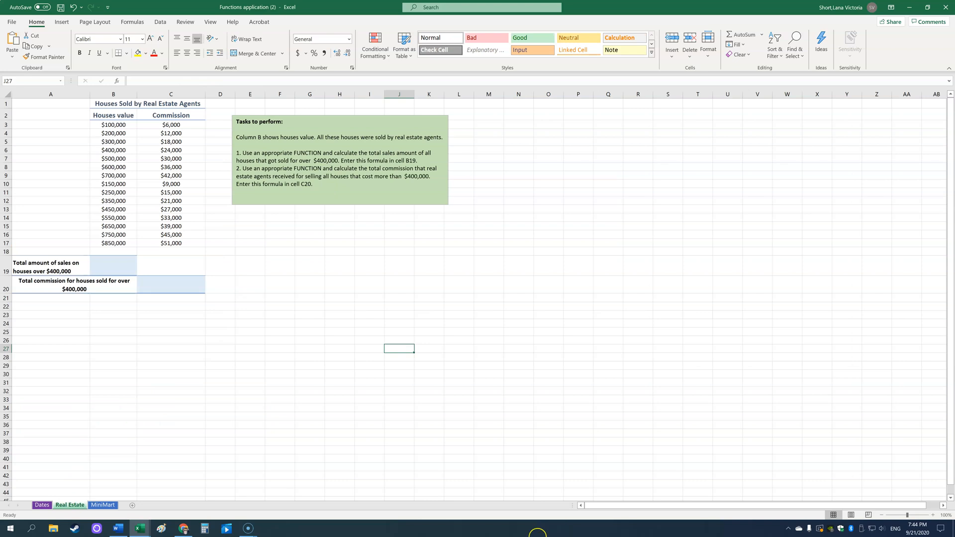
pyautogui.click(933, 515)
pyautogui.click(933, 516)
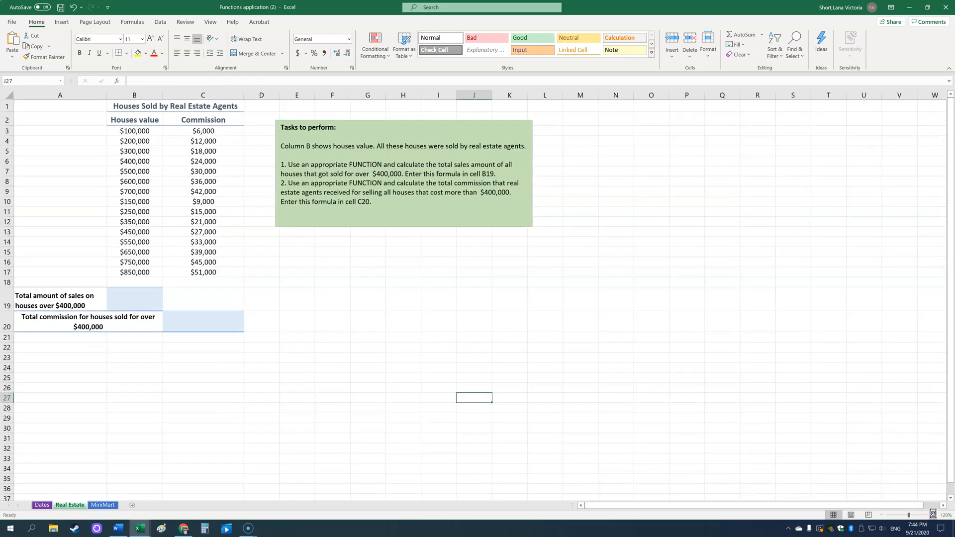
pyautogui.click(933, 515)
pyautogui.click(934, 515)
pyautogui.click(933, 515)
pyautogui.click(934, 515)
pyautogui.click(933, 515)
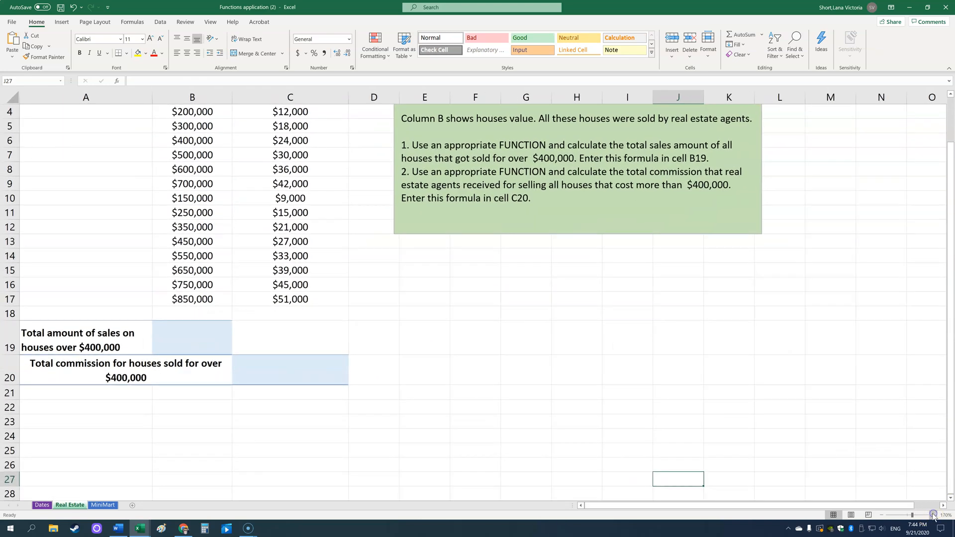
pyautogui.scroll(1, 838, 420)
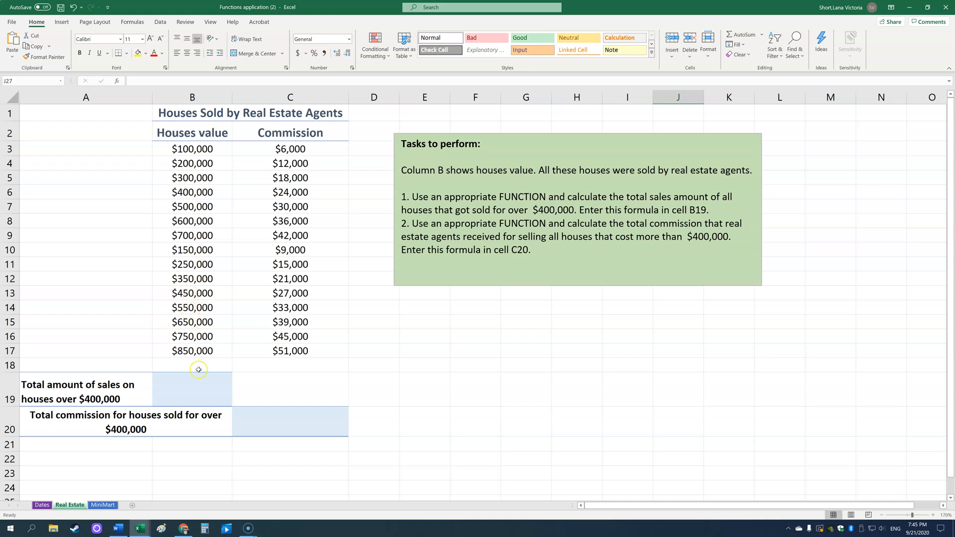
# Enter a SUMIF formula in B19 totalling house values in B3:B17 greater than 400000
pyautogui.click(172, 390)
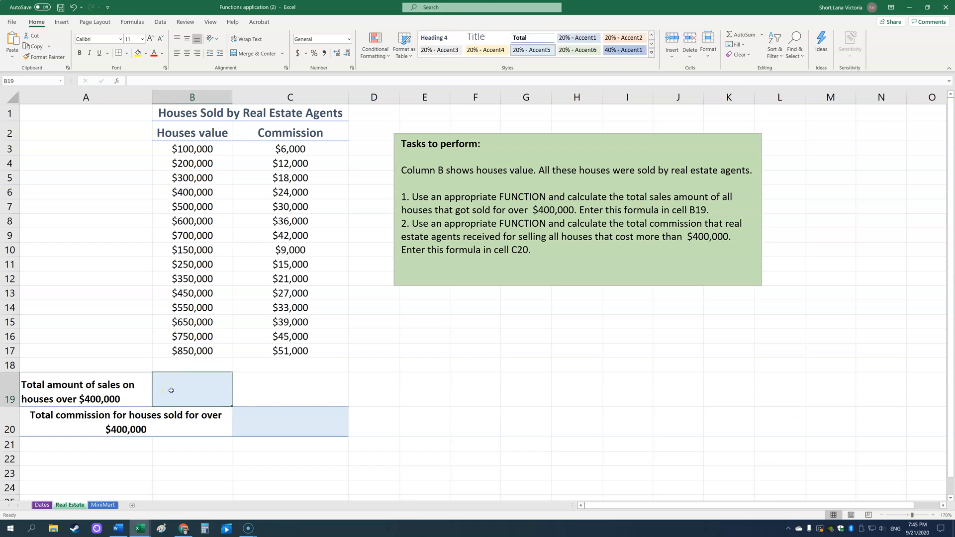
pyautogui.write('=sum')
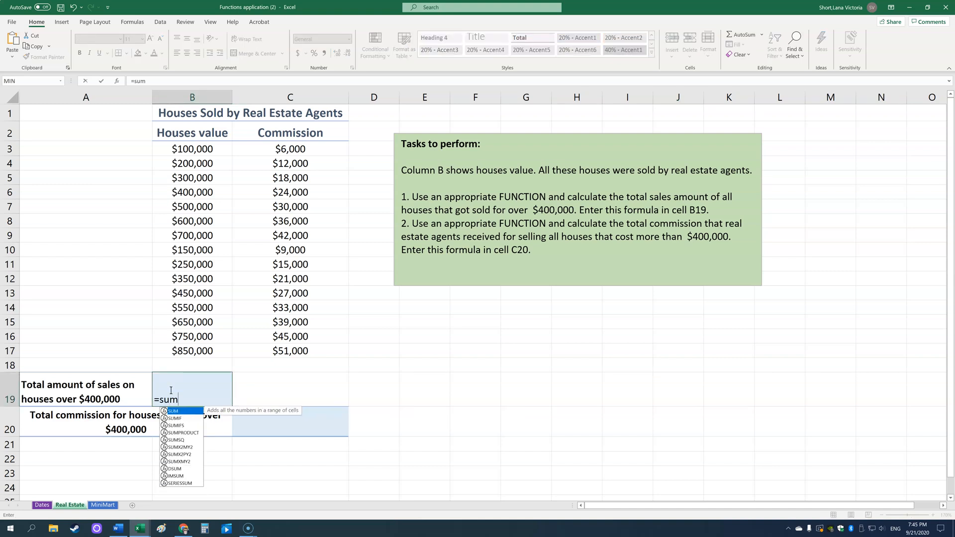
pyautogui.write('if(')
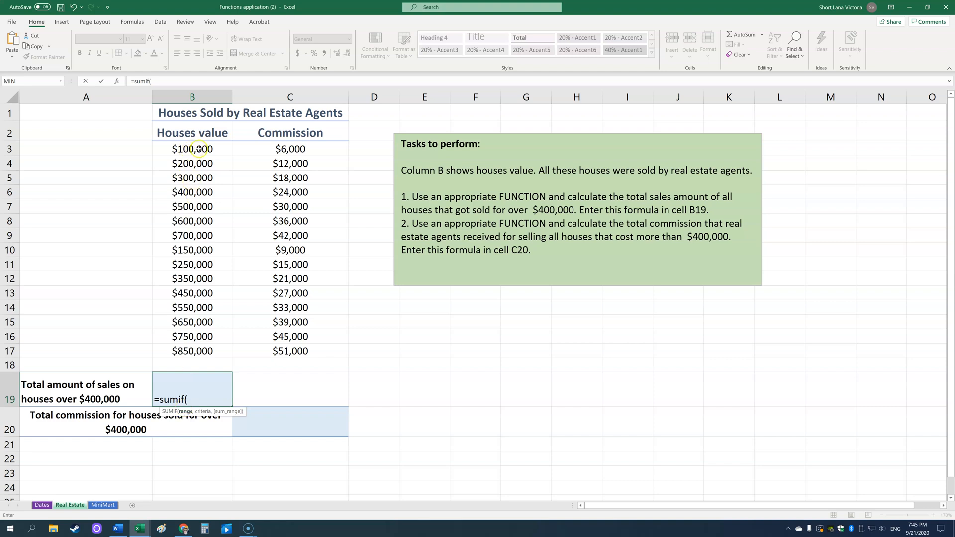
pyautogui.moveTo(199, 148); pyautogui.dragTo(171, 347)
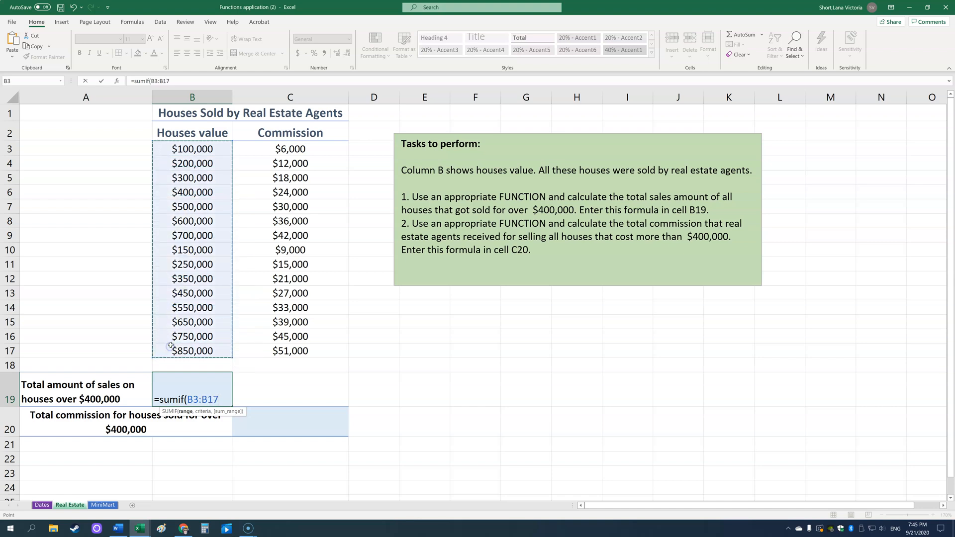
pyautogui.write(',')
pyautogui.write('">')
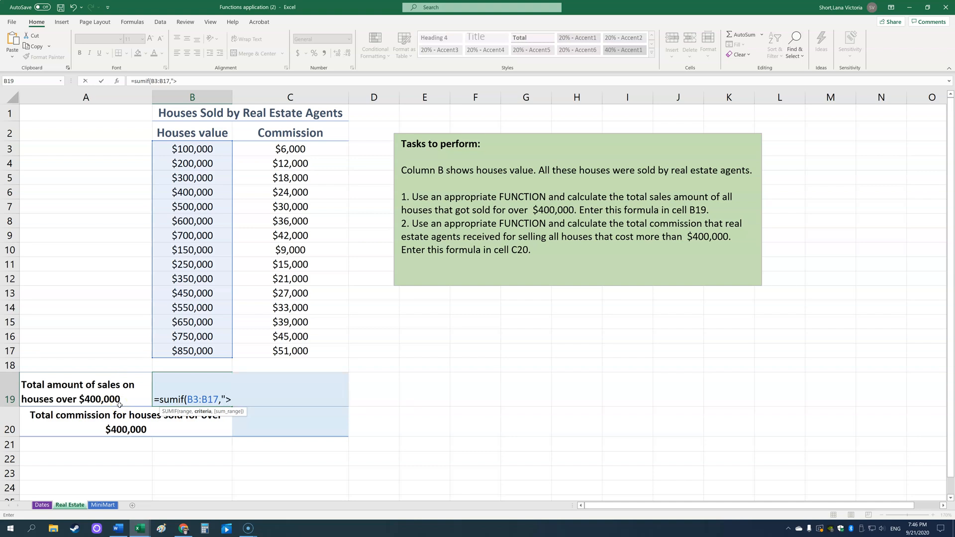
pyautogui.write('400000"')
pyautogui.press('Return')
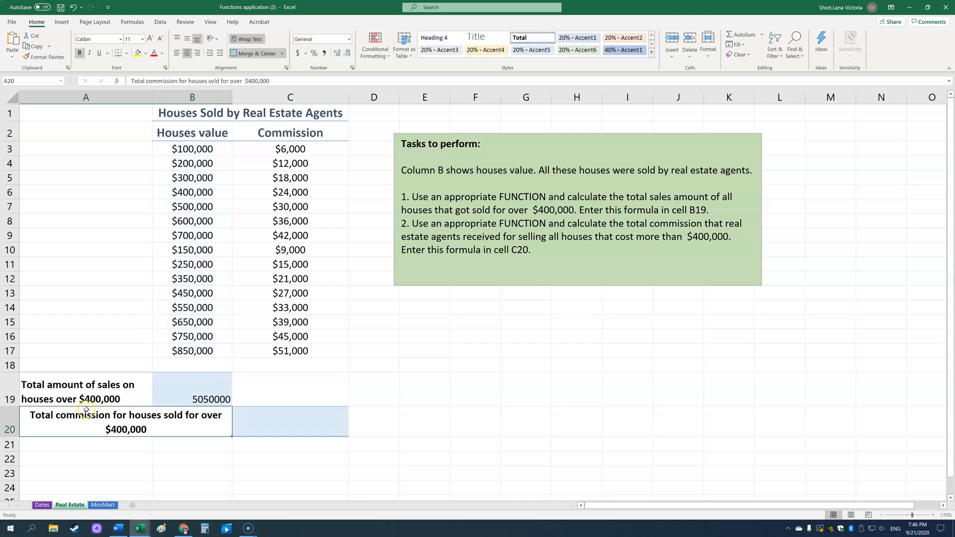
# Toggle the formula view on and off to inspect the formula in B19
pyautogui.click(215, 393)
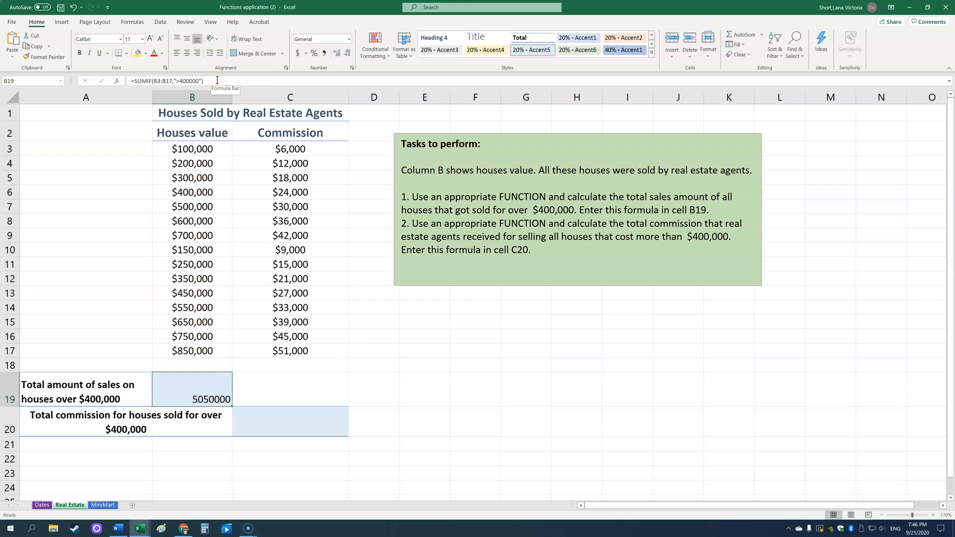
pyautogui.hotkey('ctrl', '`')
pyautogui.click(321, 401)
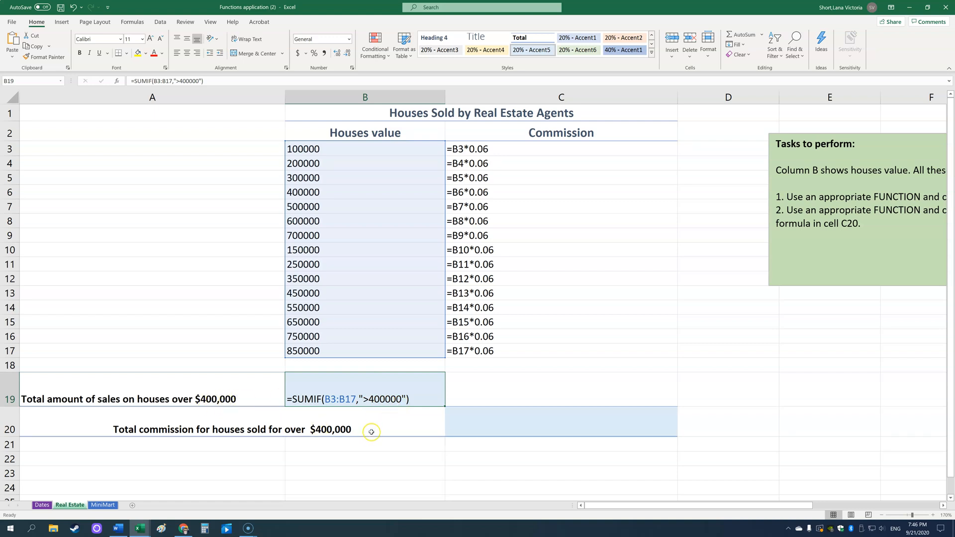
pyautogui.hotkey('ctrl', '`')
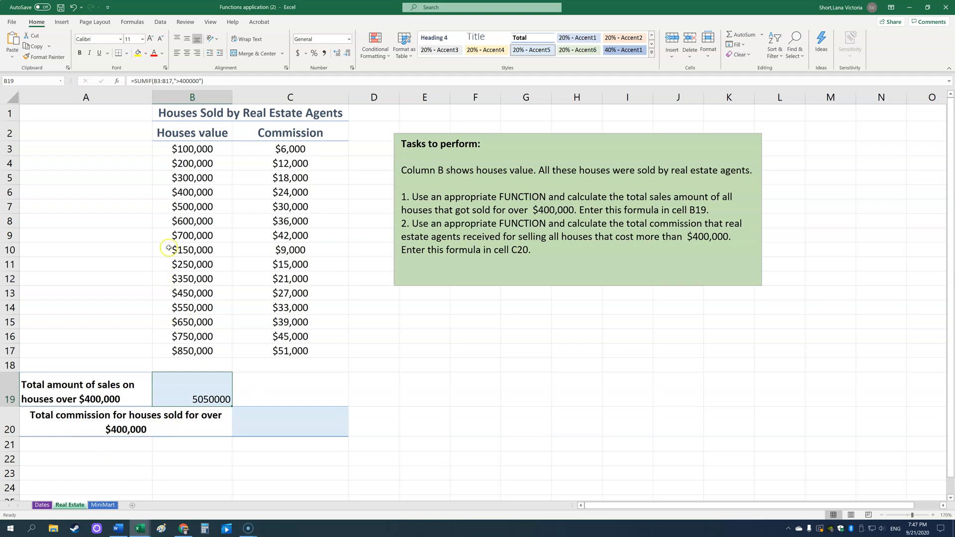
# Enter a SUMIF formula in C20 totalling commissions in C3:C17 where house values in B3:B17 exceed 400000
pyautogui.doubleClick(297, 426)
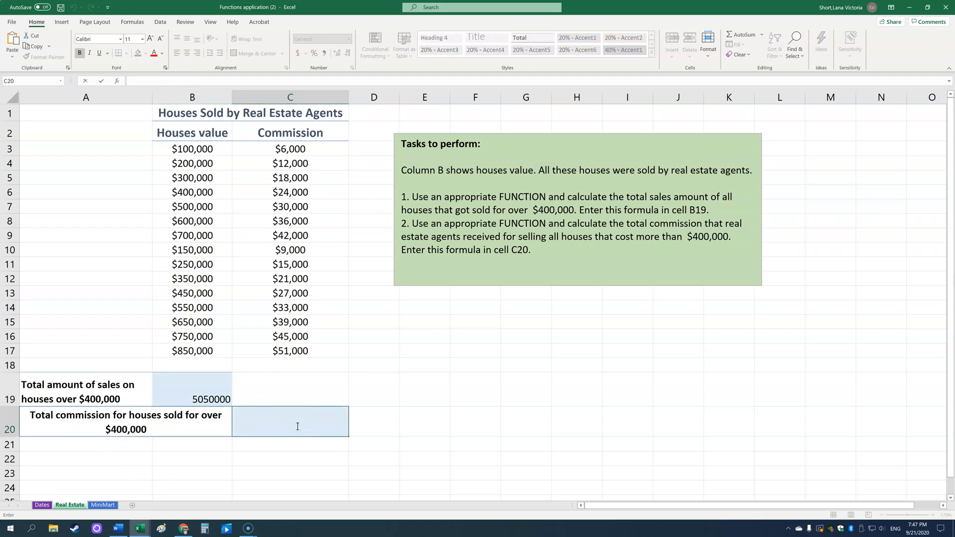
pyautogui.write('=')
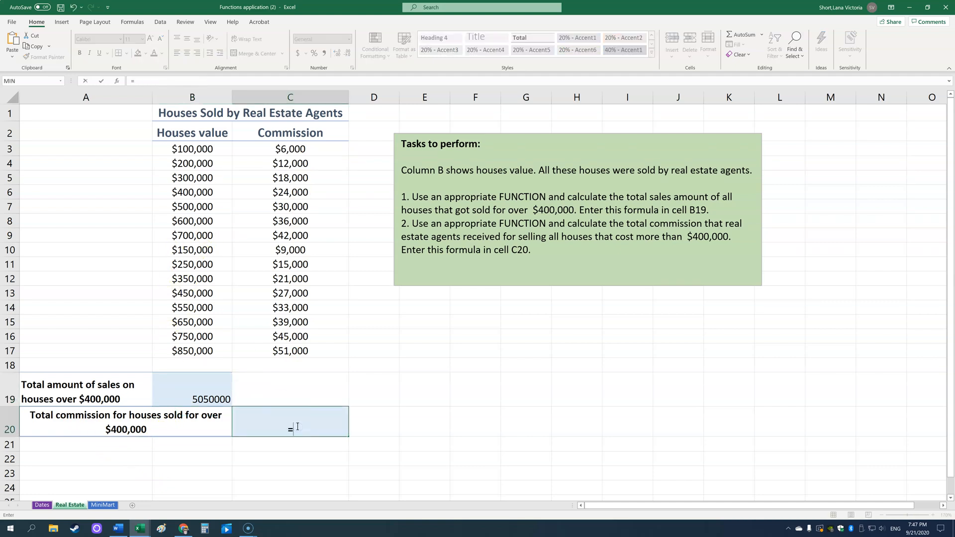
pyautogui.write('sumif(')
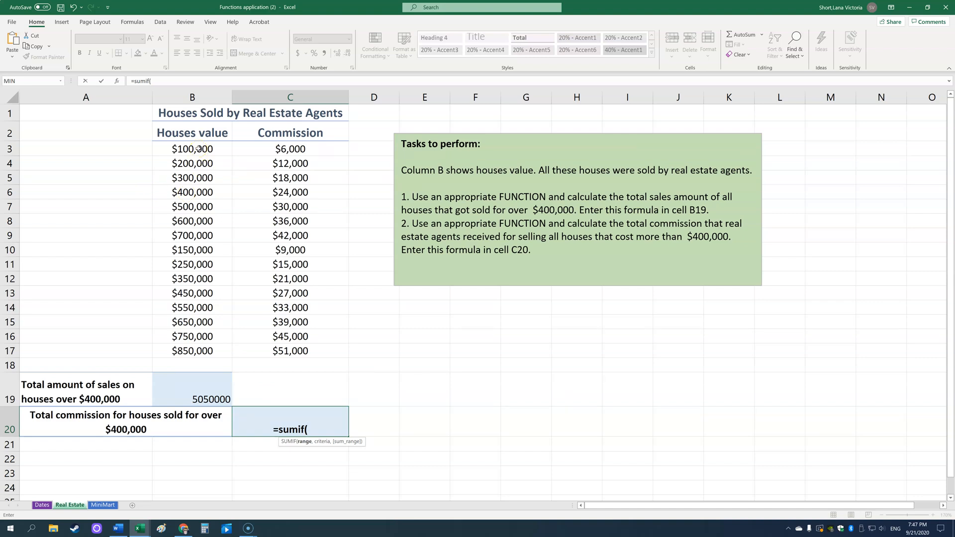
pyautogui.moveTo(198, 149); pyautogui.dragTo(188, 354)
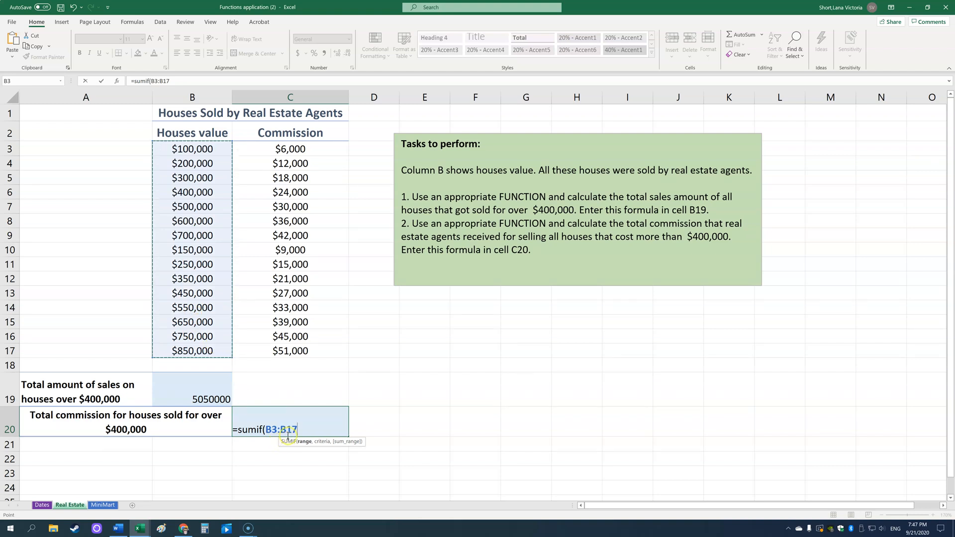
pyautogui.write(',')
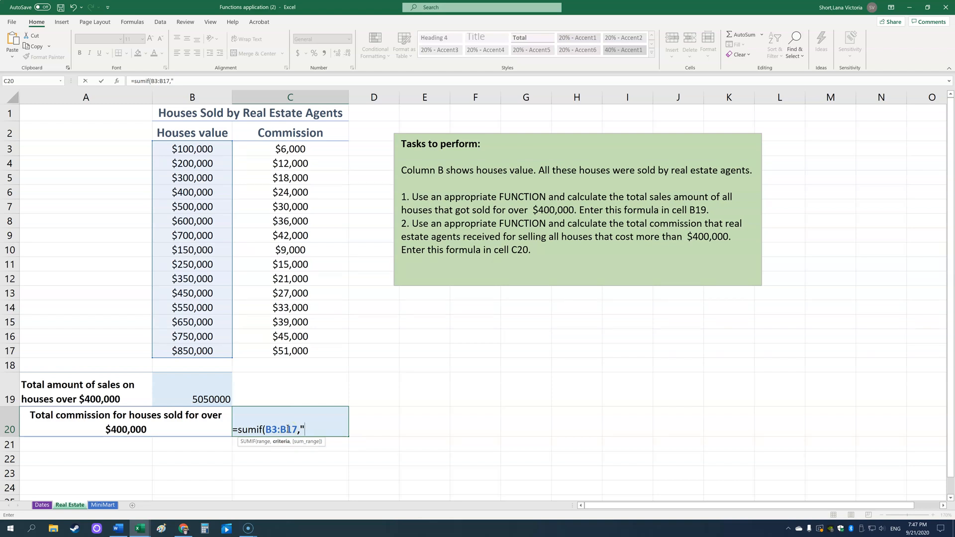
pyautogui.write('">400000')
pyautogui.write('",')
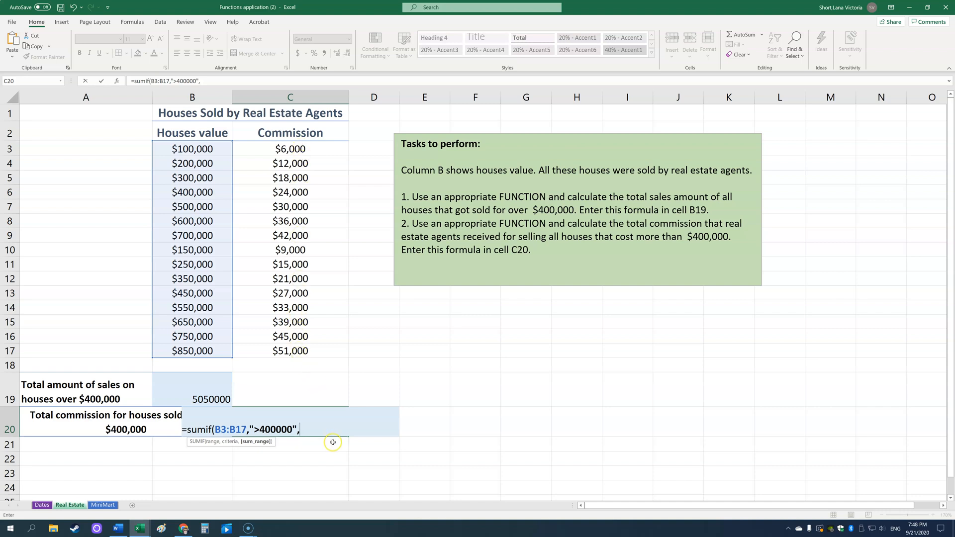
pyautogui.moveTo(291, 146); pyautogui.dragTo(291, 351)
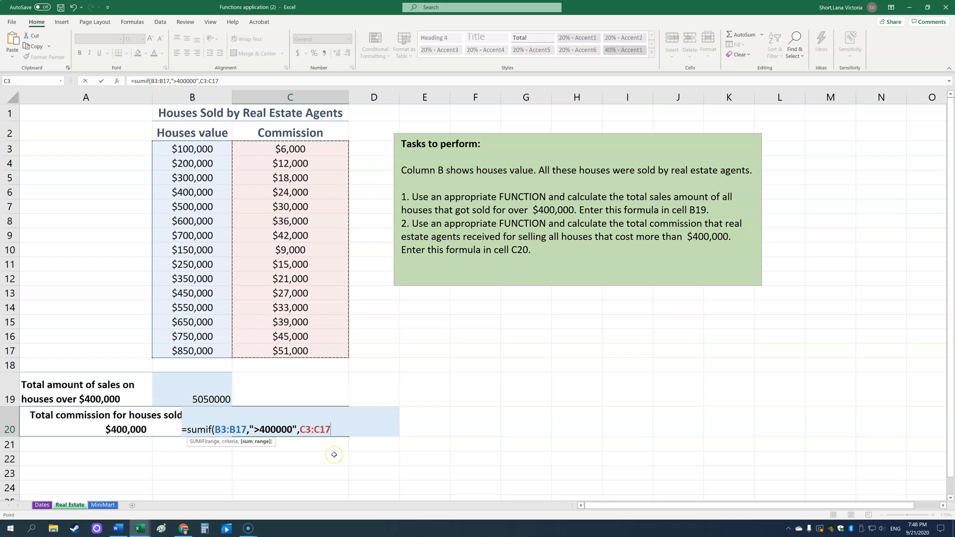
pyautogui.write(')')
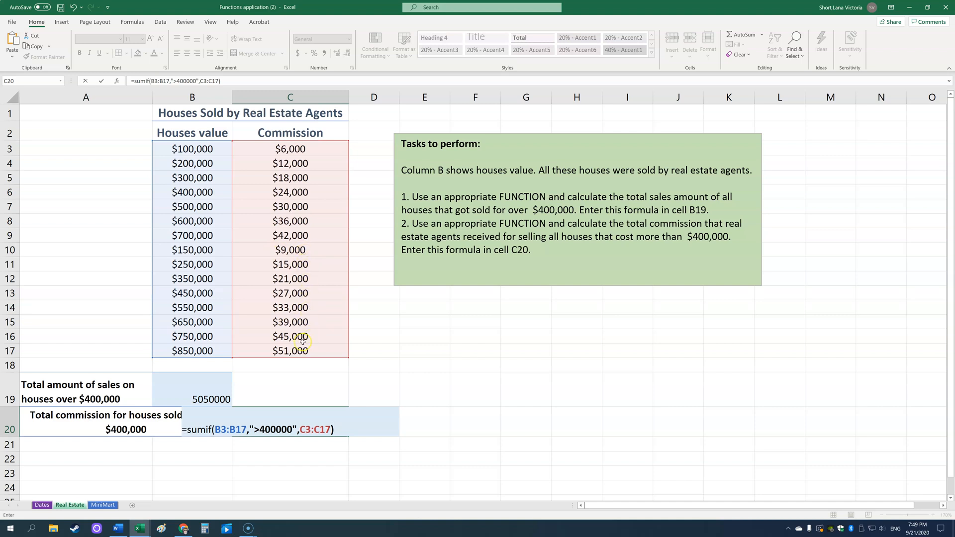
pyautogui.press('Return')
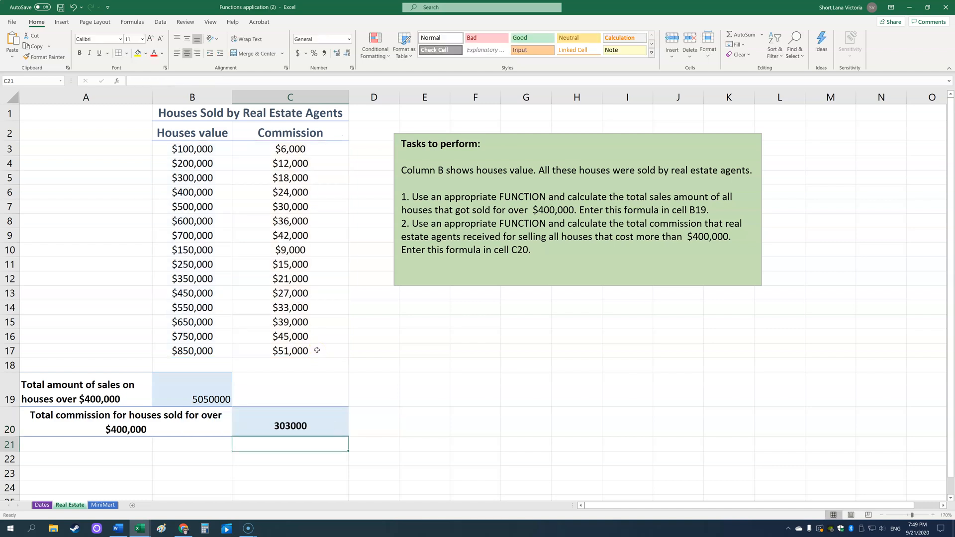
# Open the formula in C20 for inspection and close it again
pyautogui.click(302, 429)
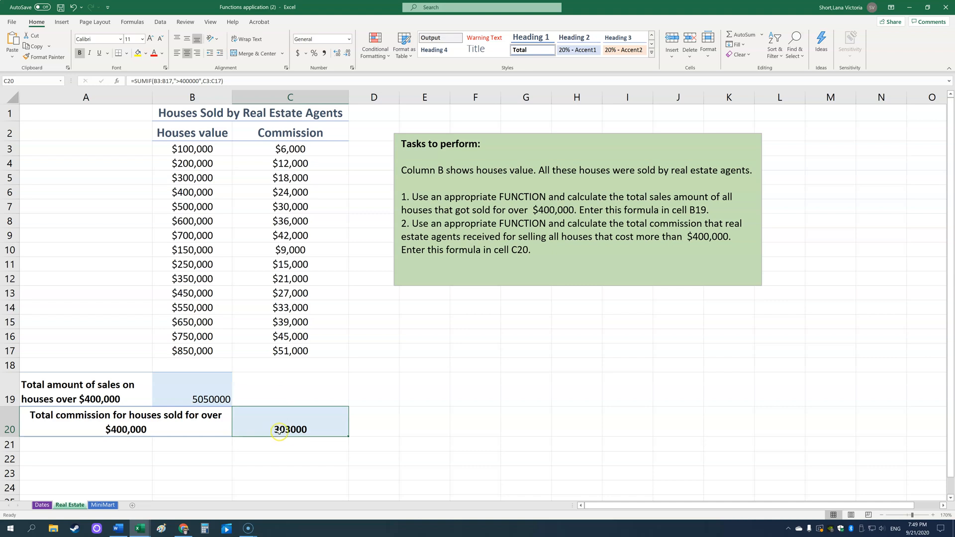
pyautogui.click(236, 81)
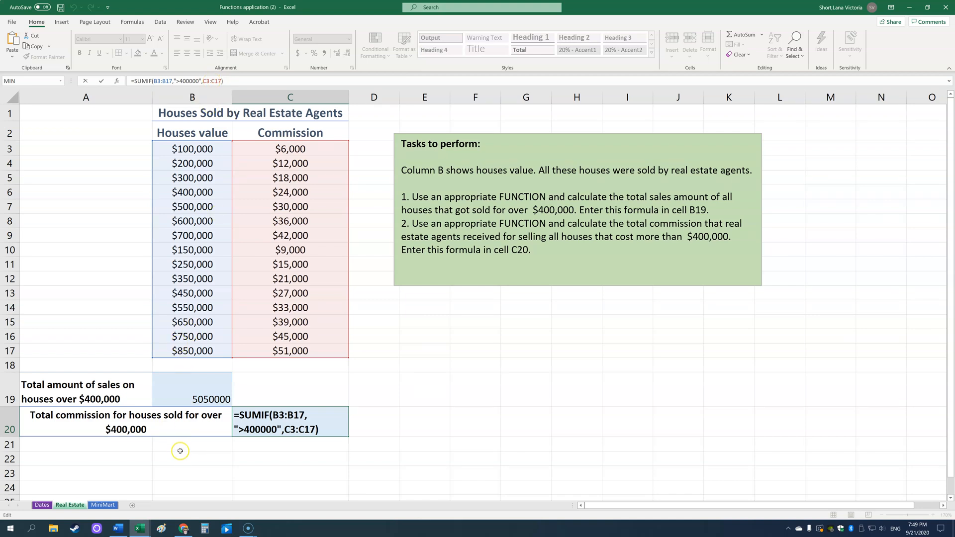
pyautogui.press('Return')
# Open the MiniMart worksheet and zoom in on its table
pyautogui.click(103, 505)
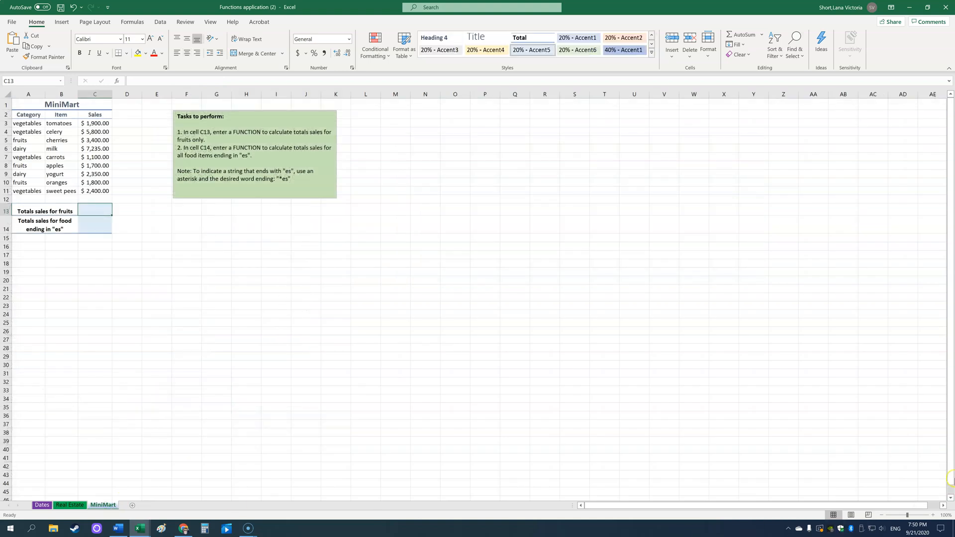
pyautogui.click(934, 516)
pyautogui.click(935, 515)
pyautogui.click(935, 515)
pyautogui.click(935, 515)
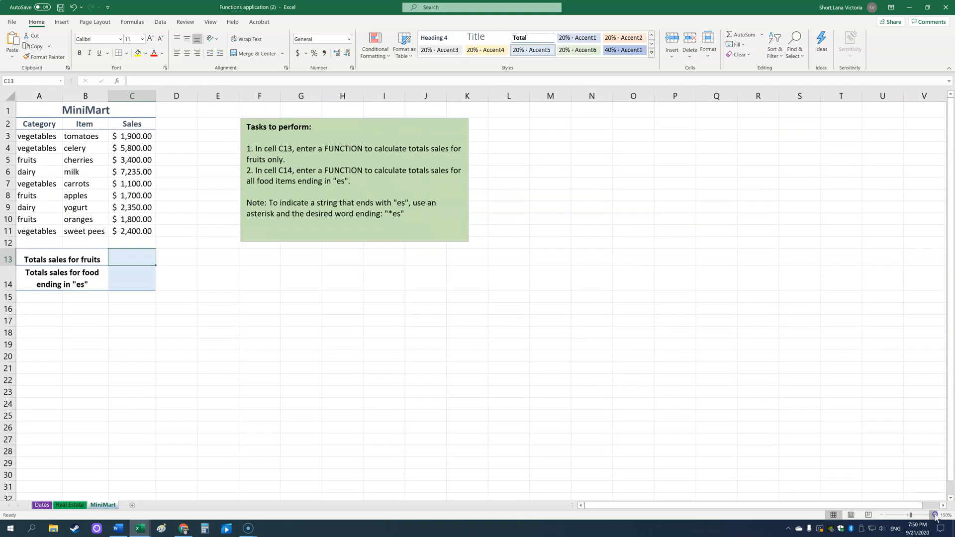
pyautogui.click(935, 515)
pyautogui.click(935, 516)
pyautogui.click(935, 516)
pyautogui.click(935, 516)
pyautogui.click(935, 515)
pyautogui.click(935, 515)
pyautogui.click(935, 516)
pyautogui.click(935, 515)
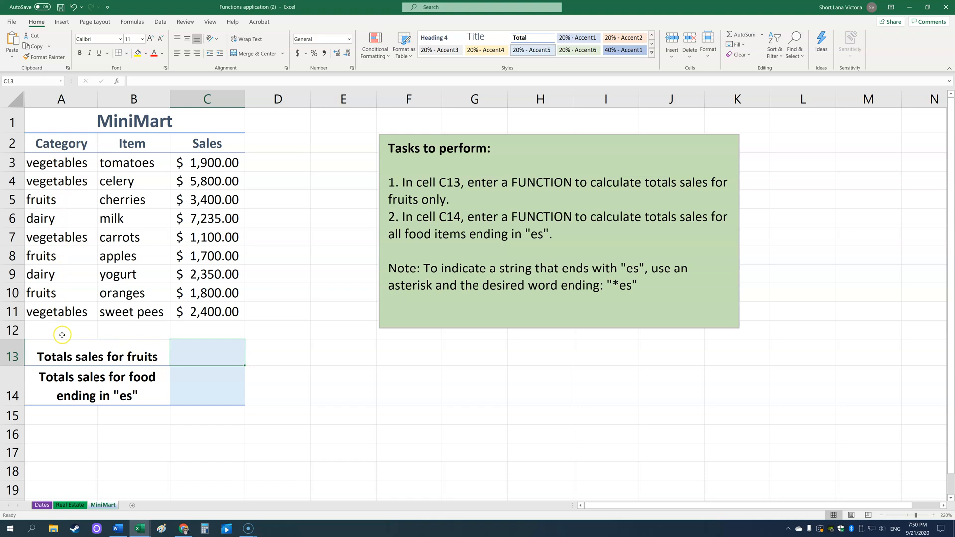
# Enter a SUMIF formula in C13 totalling sales in C3:C11 where the category in A3:A11 is "fruits"
pyautogui.doubleClick(183, 359)
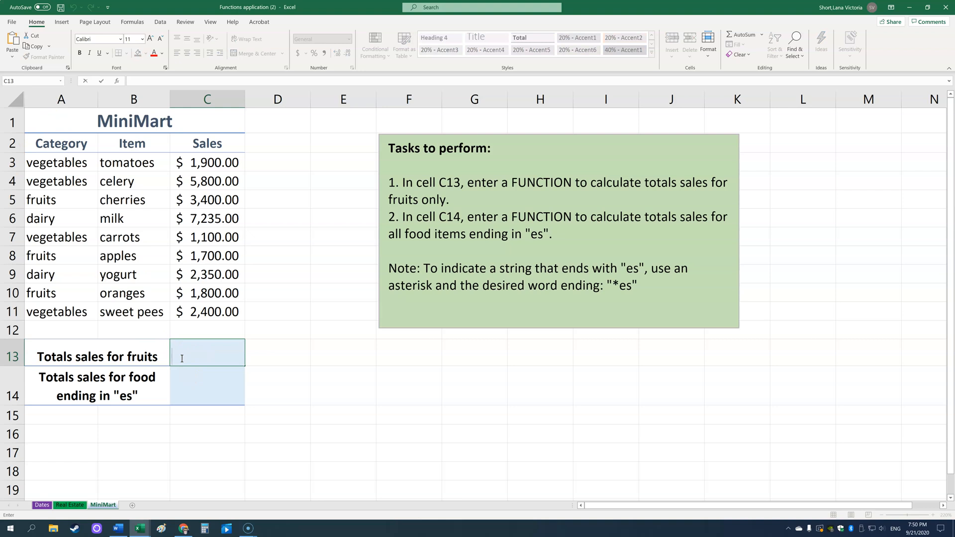
pyautogui.write('=sumif')
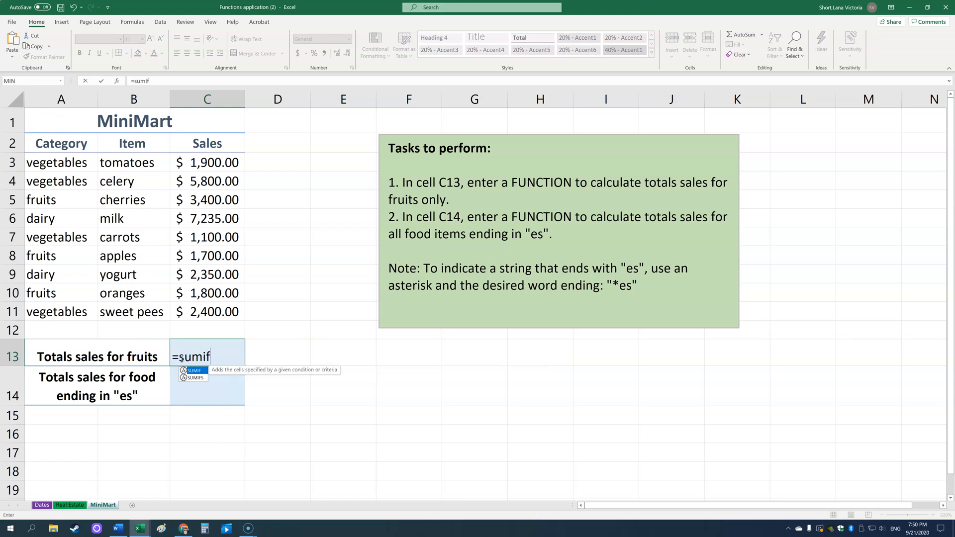
pyautogui.write('(')
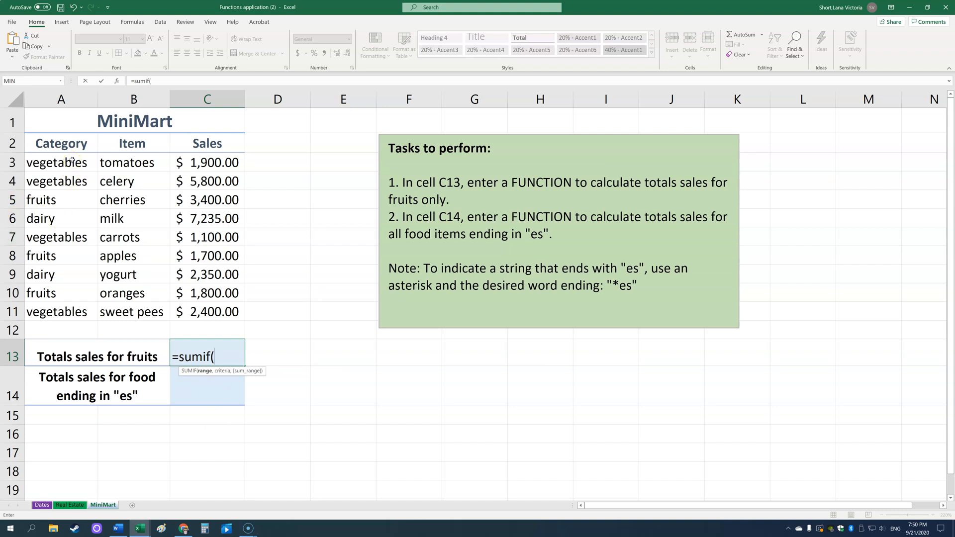
pyautogui.moveTo(72, 160); pyautogui.dragTo(66, 310)
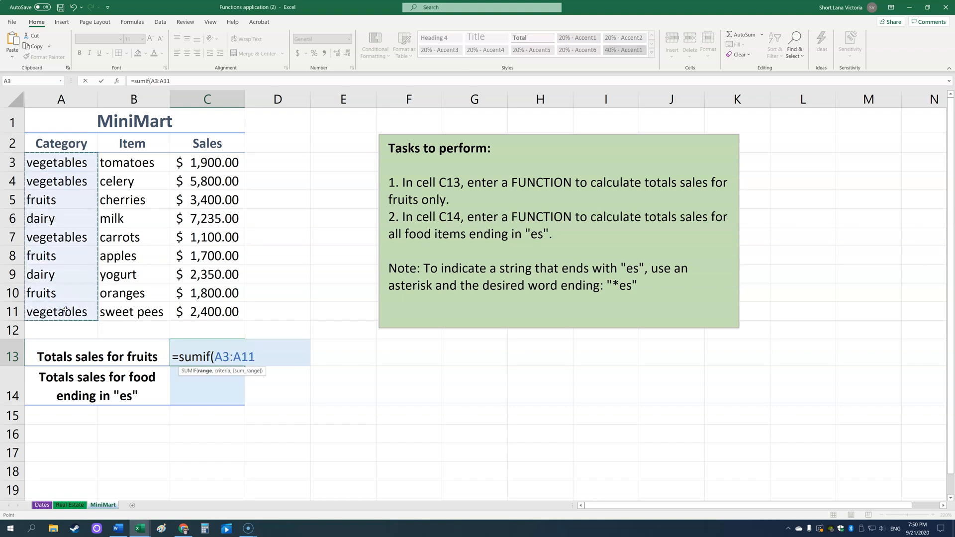
pyautogui.write(',')
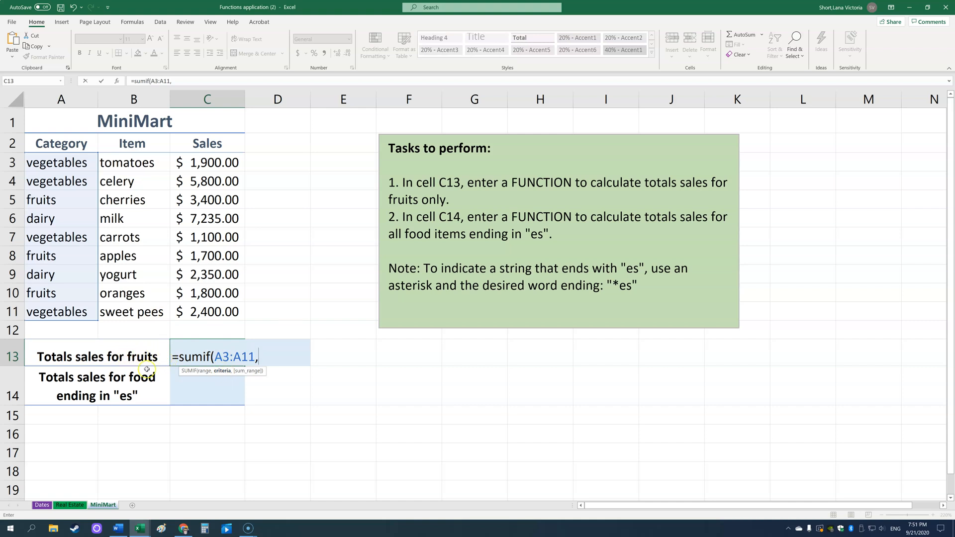
pyautogui.write('"fruits"')
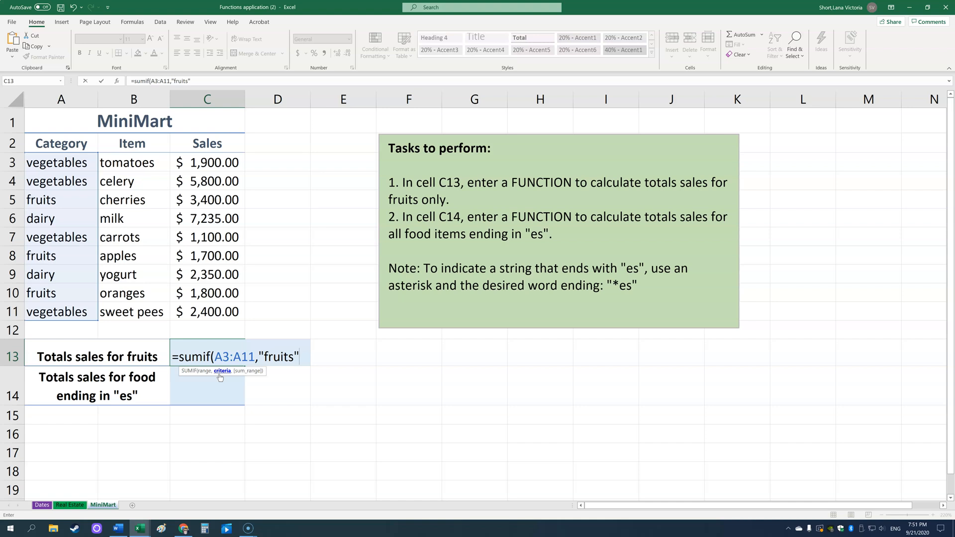
pyautogui.write(',')
pyautogui.moveTo(213, 160); pyautogui.dragTo(211, 314)
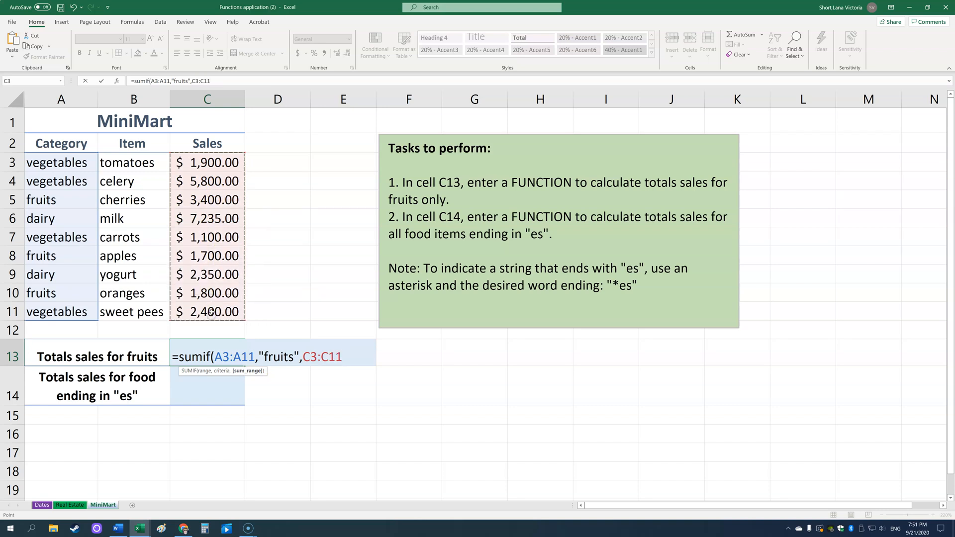
pyautogui.press('Return')
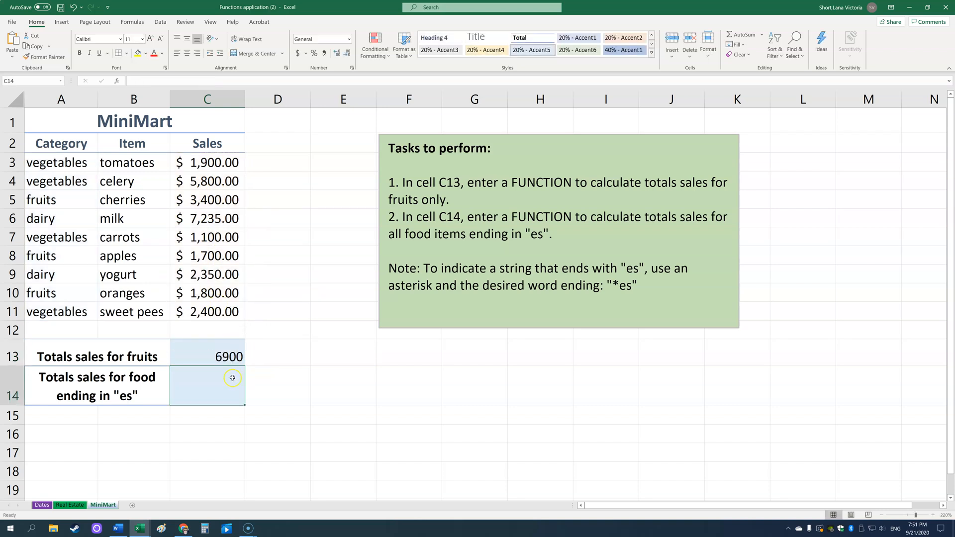
# Inspect the formula in C13
pyautogui.click(232, 357)
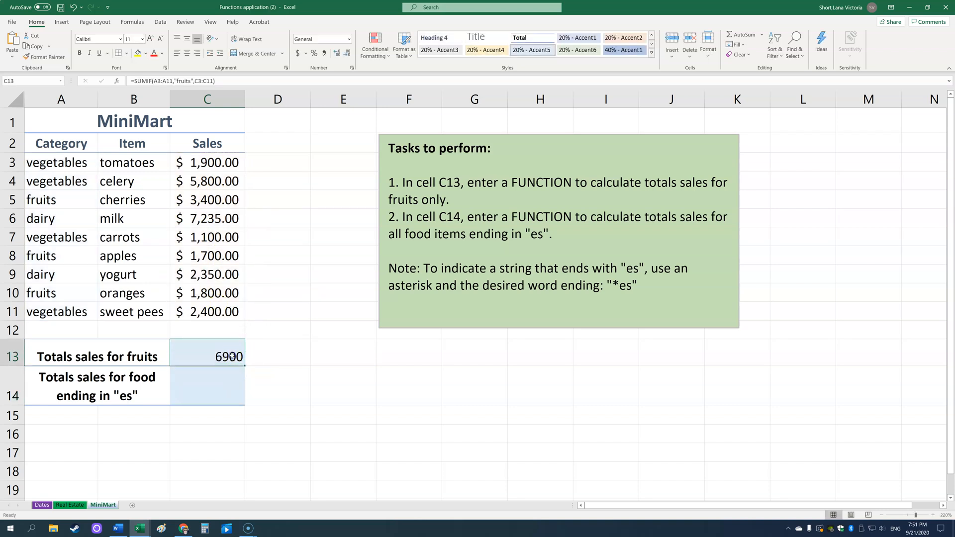
pyautogui.click(223, 386)
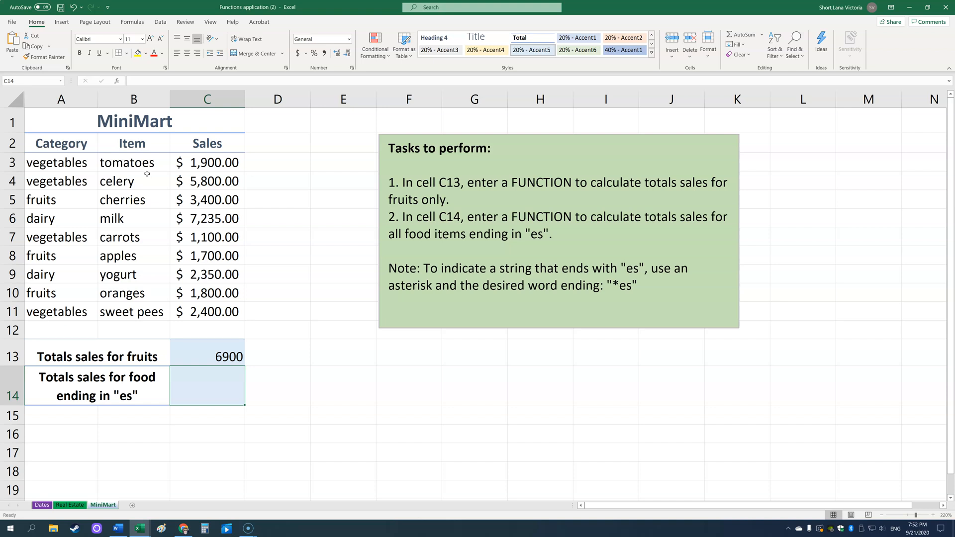
# Enter a SUMIF formula in C14 totalling sales in C3:C11 for items in B3:B11 matching "*es"
pyautogui.click(195, 384)
pyautogui.doubleClick(206, 388)
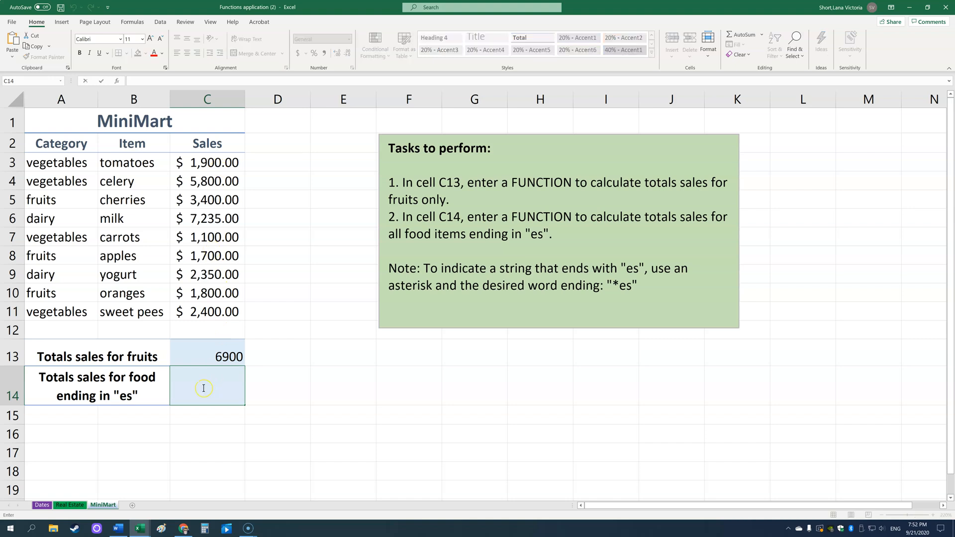
pyautogui.write('=sumif(')
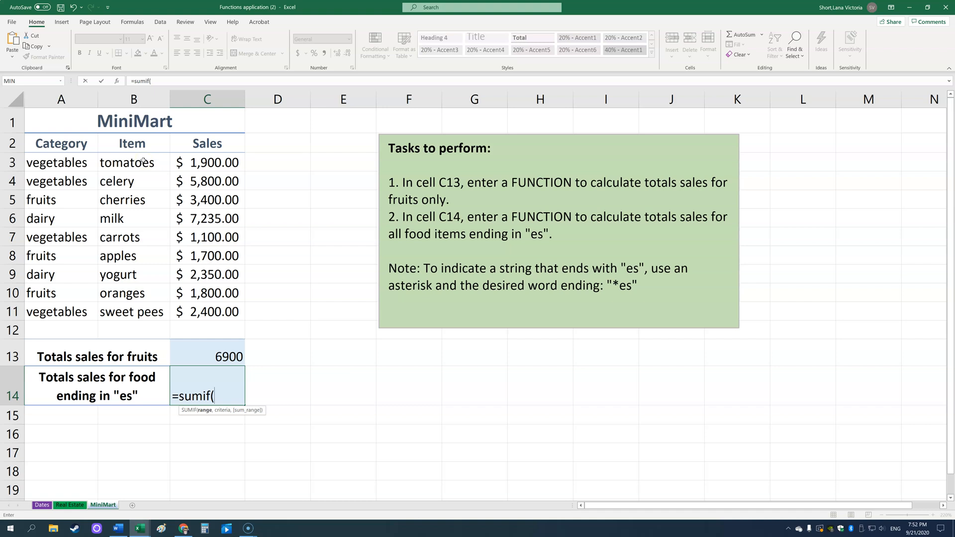
pyautogui.moveTo(144, 161); pyautogui.dragTo(134, 313)
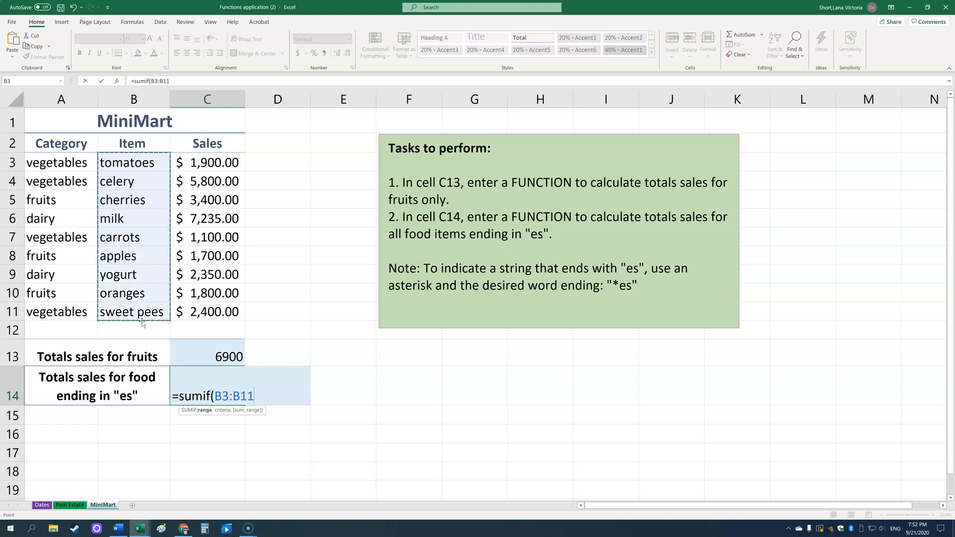
pyautogui.write(',')
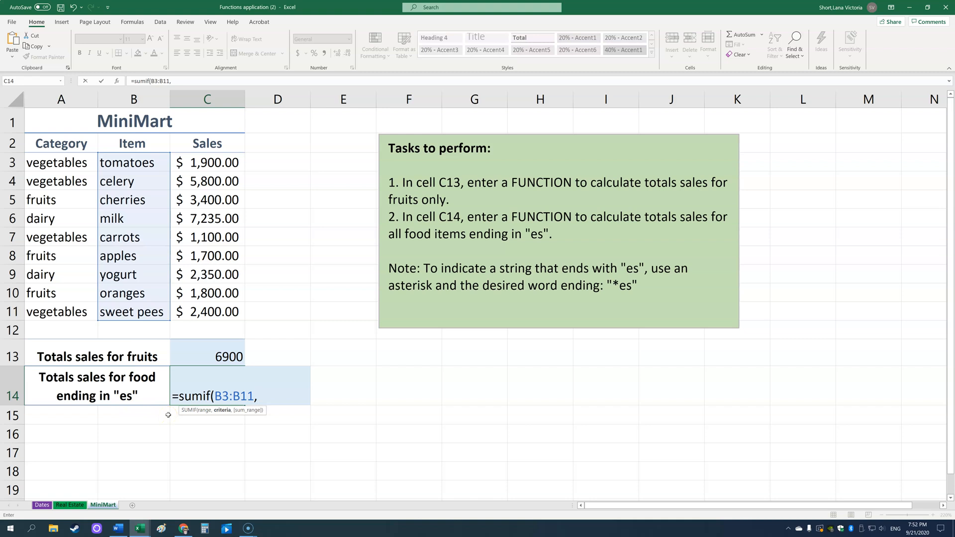
pyautogui.write('"es"')
pyautogui.click(267, 398)
pyautogui.write('*')
pyautogui.click(264, 396)
pyautogui.click(287, 396)
pyautogui.write(',')
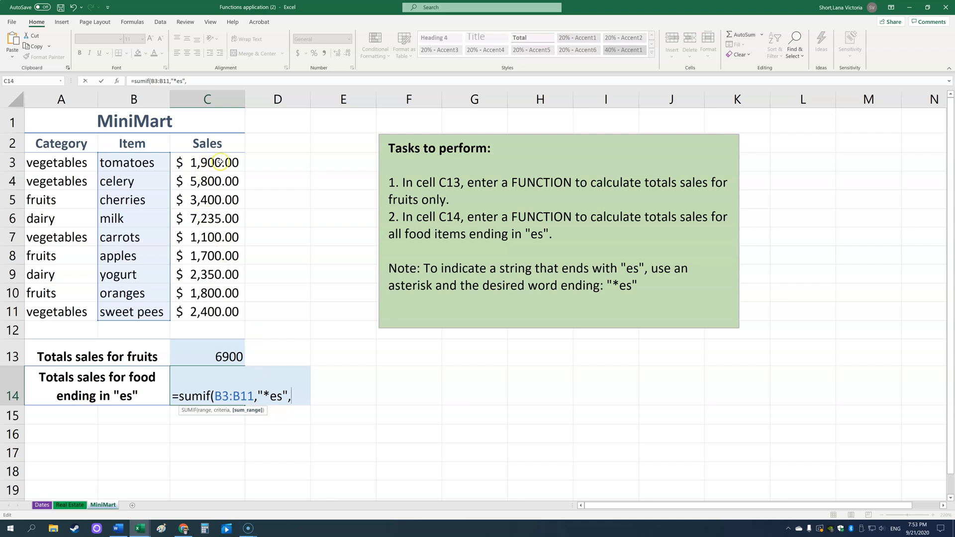
pyautogui.moveTo(218, 163); pyautogui.dragTo(221, 310)
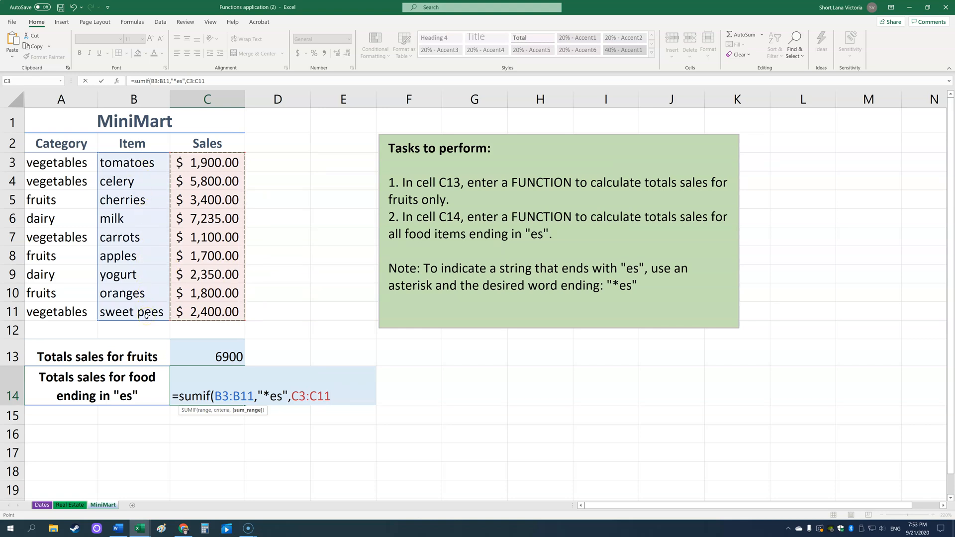
pyautogui.press('Return')
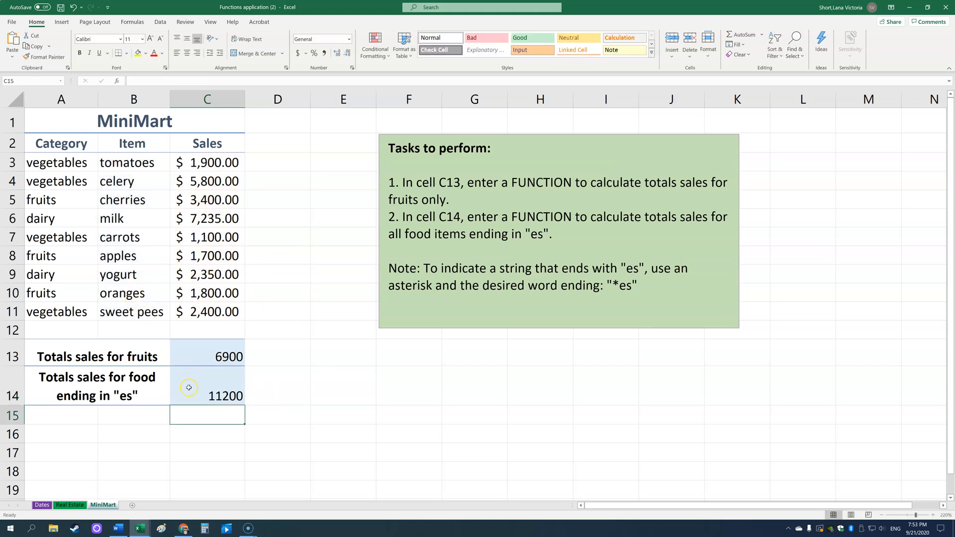
pyautogui.click(213, 403)
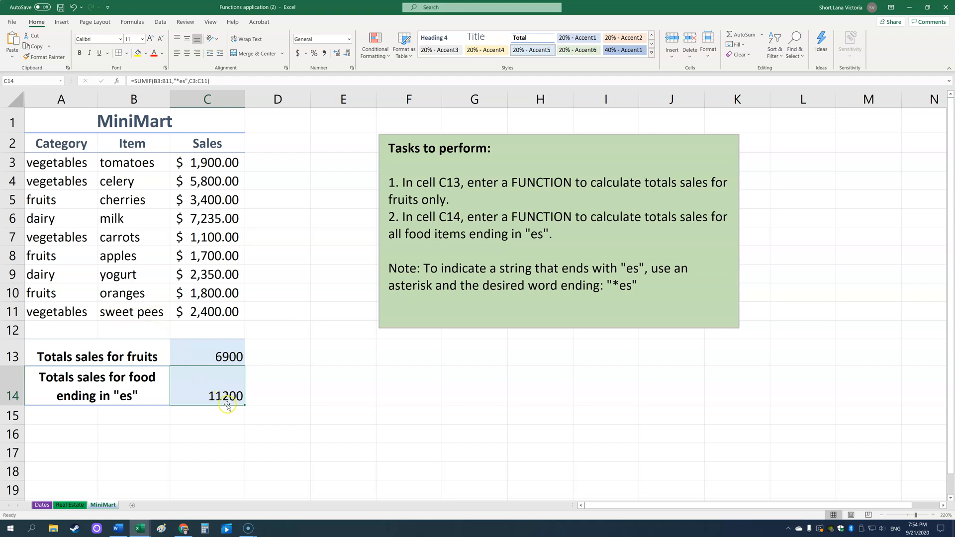
# Correct the item name in B11 to read "sweet peas"
pyautogui.doubleClick(154, 312)
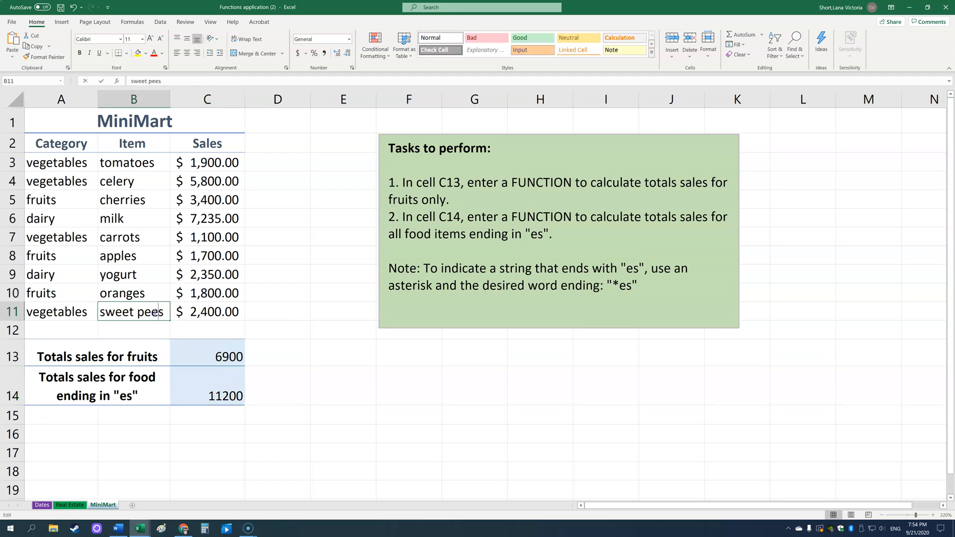
pyautogui.moveTo(158, 313); pyautogui.dragTo(155, 313)
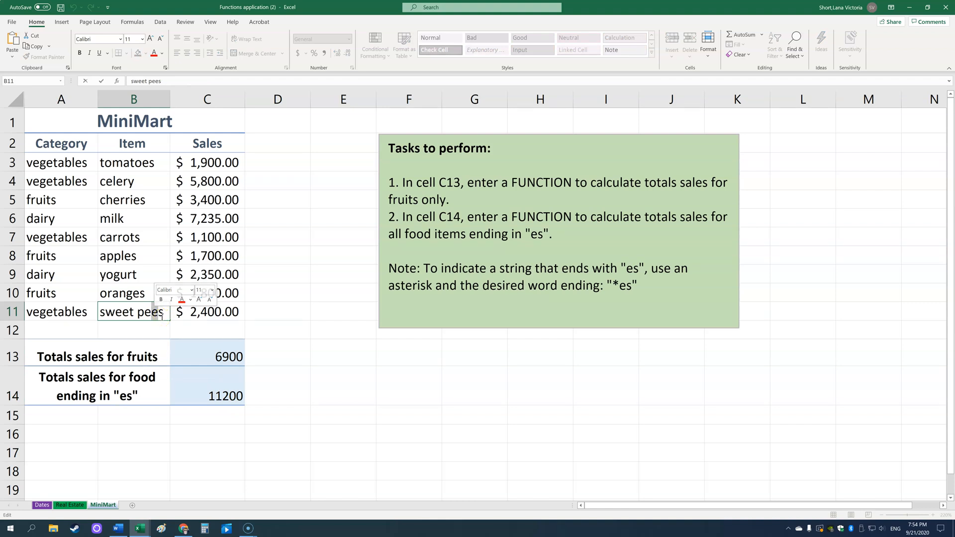
pyautogui.write('a')
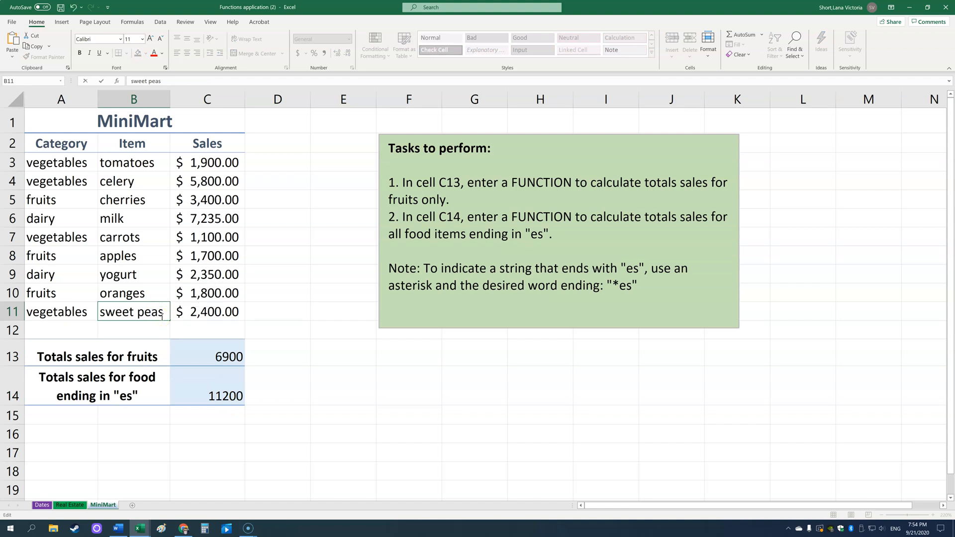
pyautogui.press('Return')
pyautogui.click(231, 396)
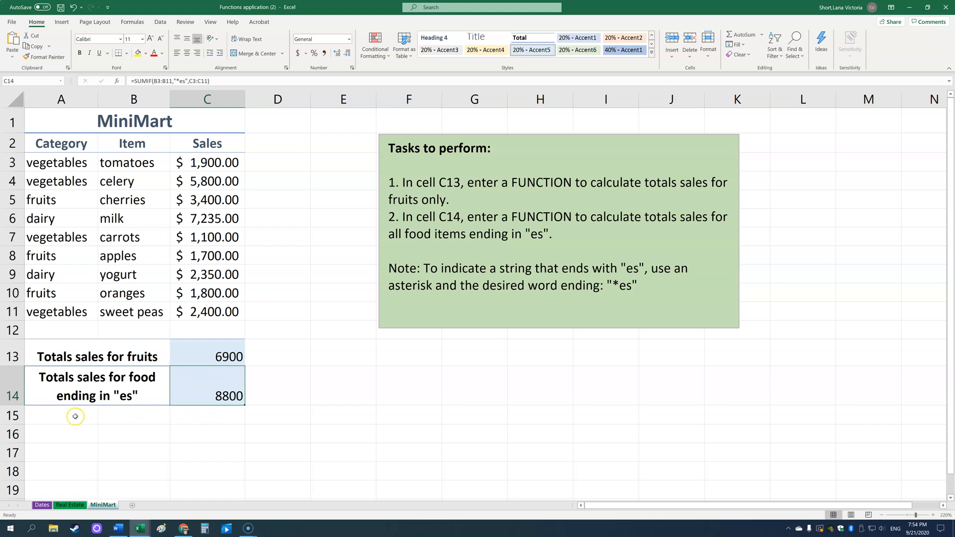
# Merge and center cells A15:B15 and enter the label "has t somewhere" there
pyautogui.moveTo(76, 416); pyautogui.dragTo(130, 415)
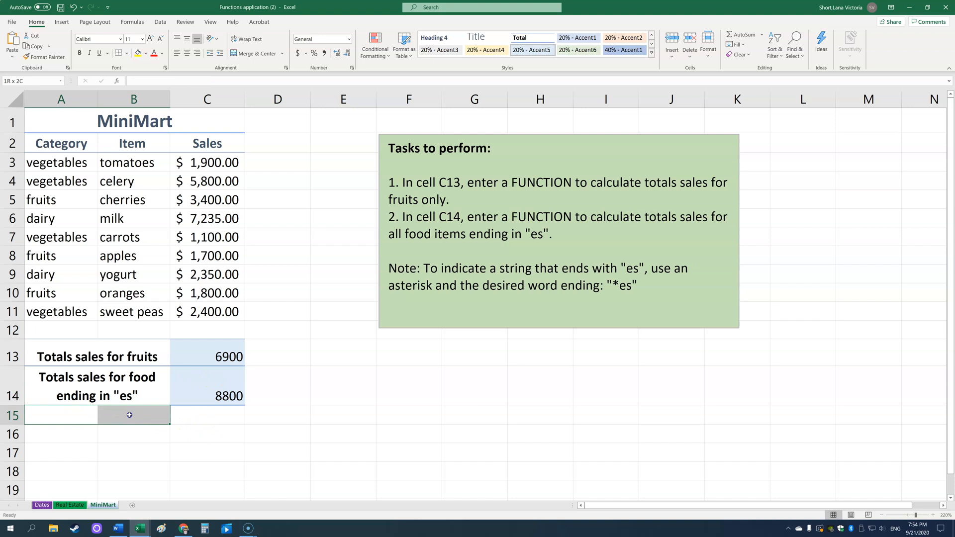
pyautogui.click(254, 53)
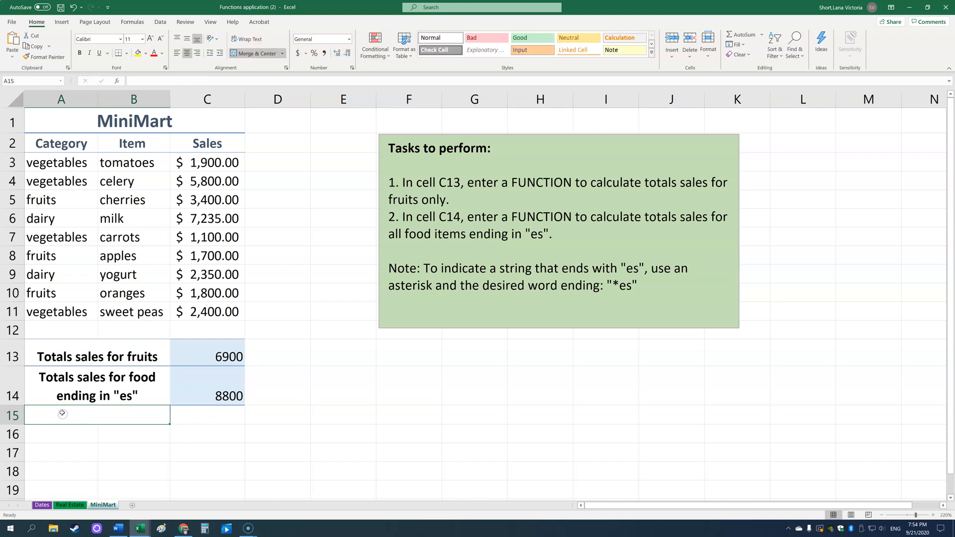
pyautogui.write('has')
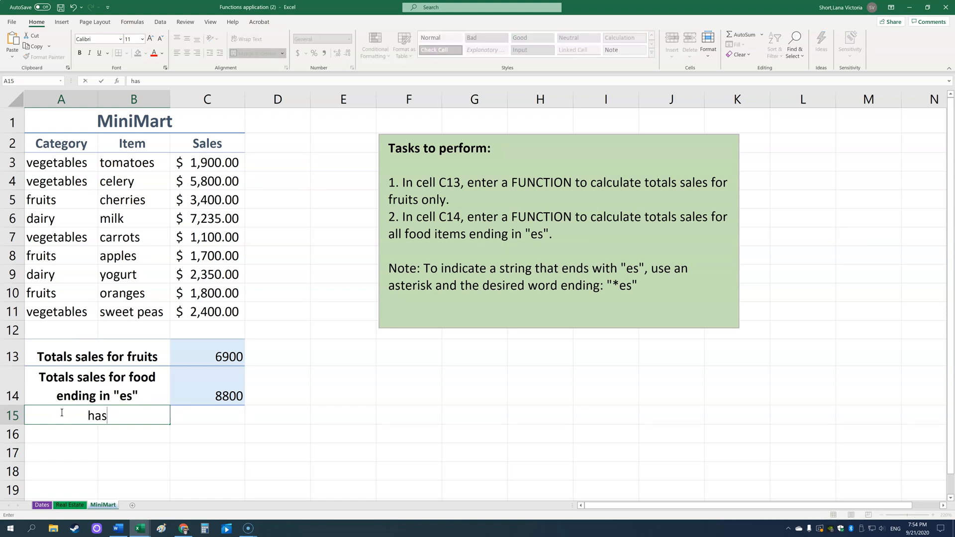
pyautogui.write(' t somewhere')
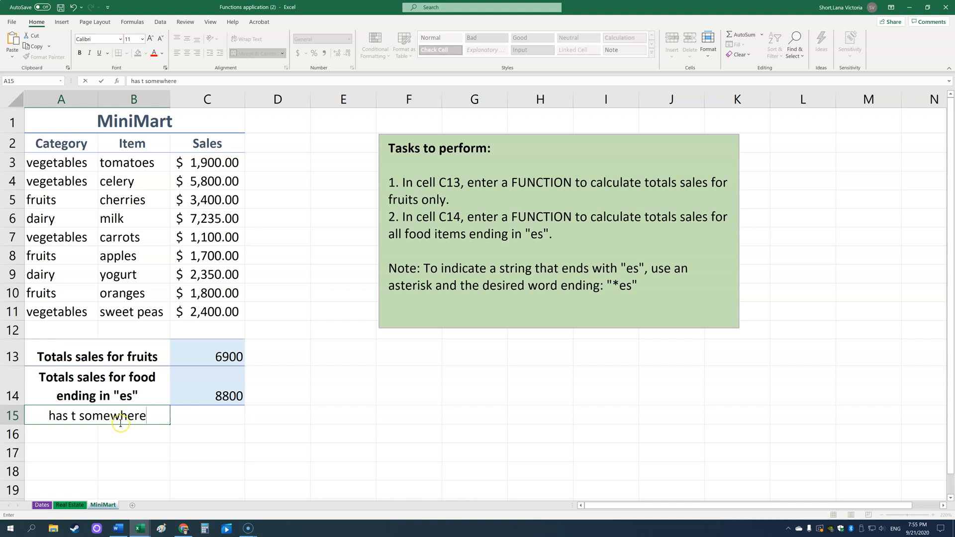
pyautogui.click(219, 419)
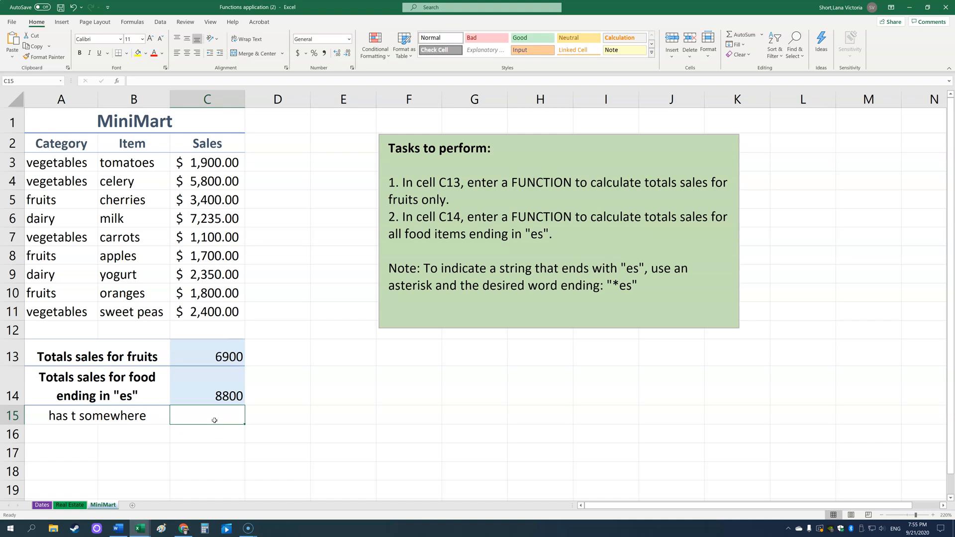
# Enter a SUMIF formula in C15 totalling sales in C3:C11 for items in B3:B11 matching "*t*"
pyautogui.write('=sumif(')
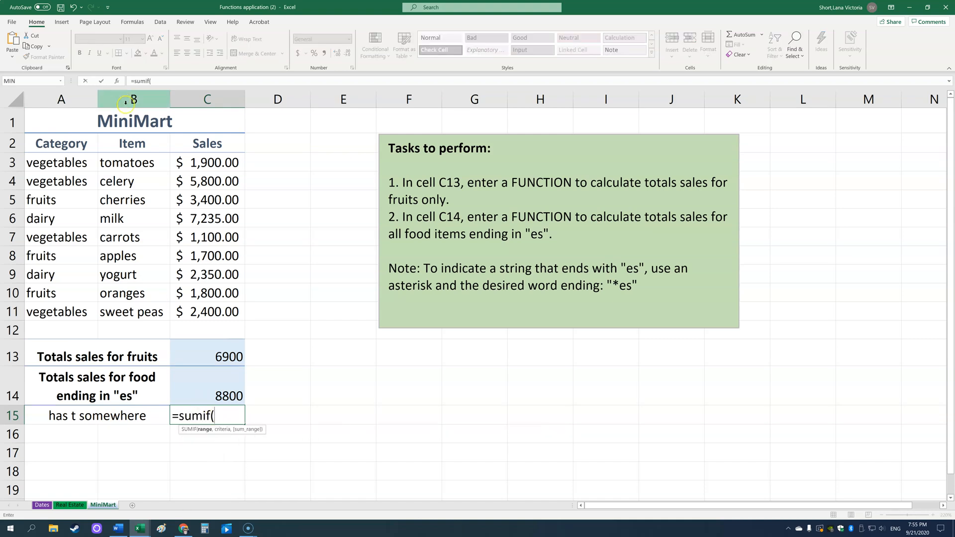
pyautogui.moveTo(144, 162); pyautogui.dragTo(136, 309)
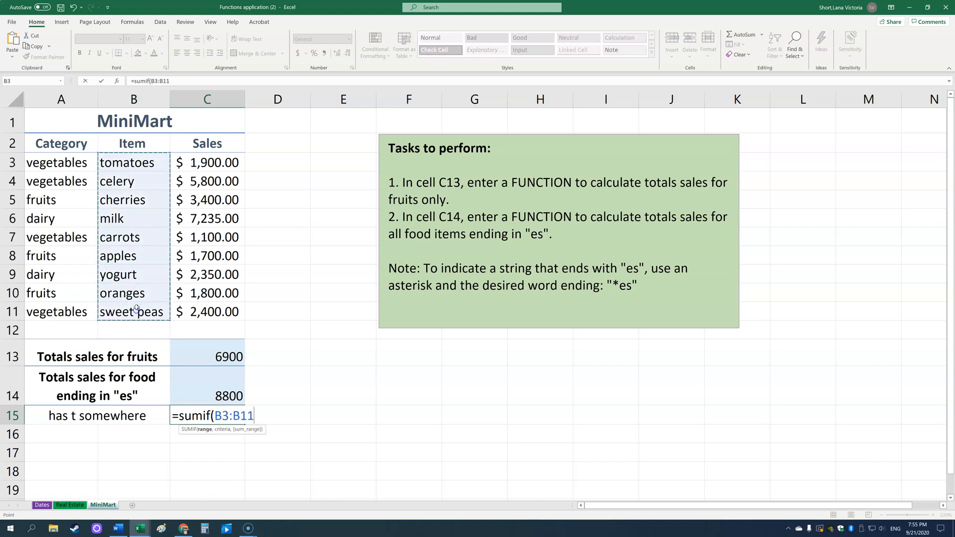
pyautogui.write(',"')
pyautogui.write('*')
pyautogui.write(',')
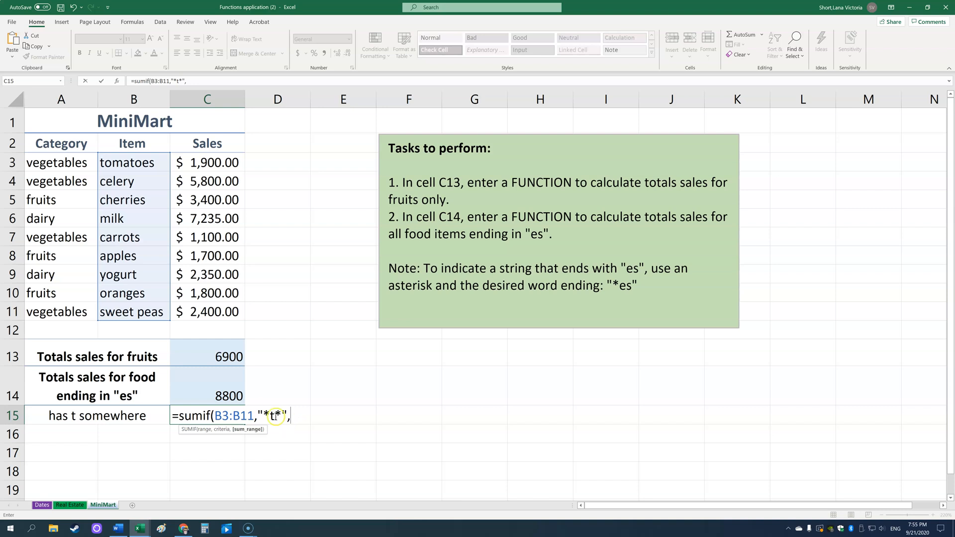
pyautogui.moveTo(216, 166); pyautogui.dragTo(223, 309)
pyautogui.press('Return')
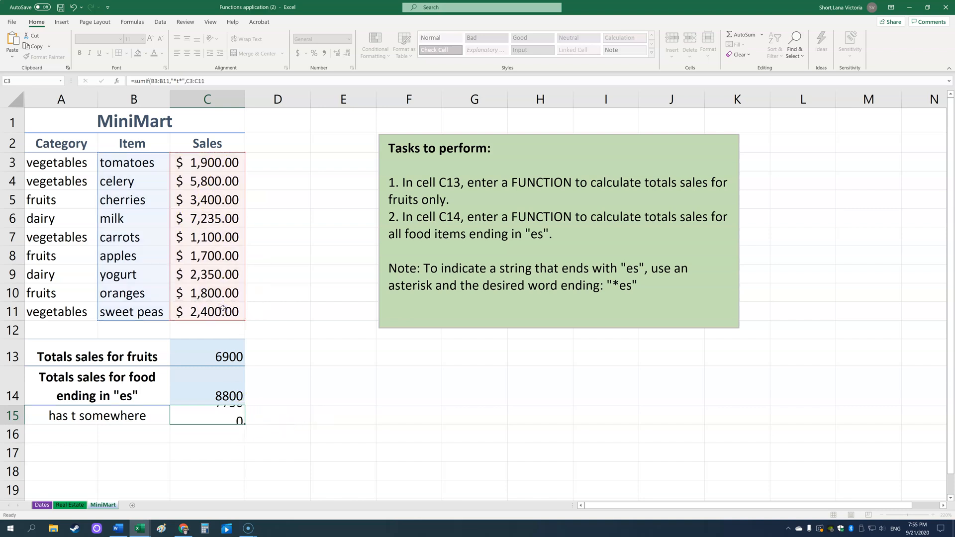
pyautogui.click(215, 420)
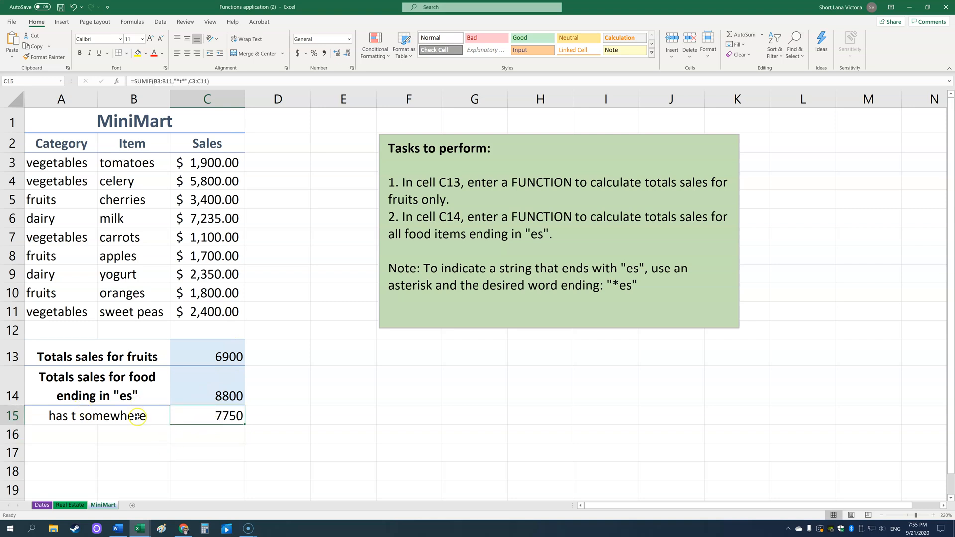